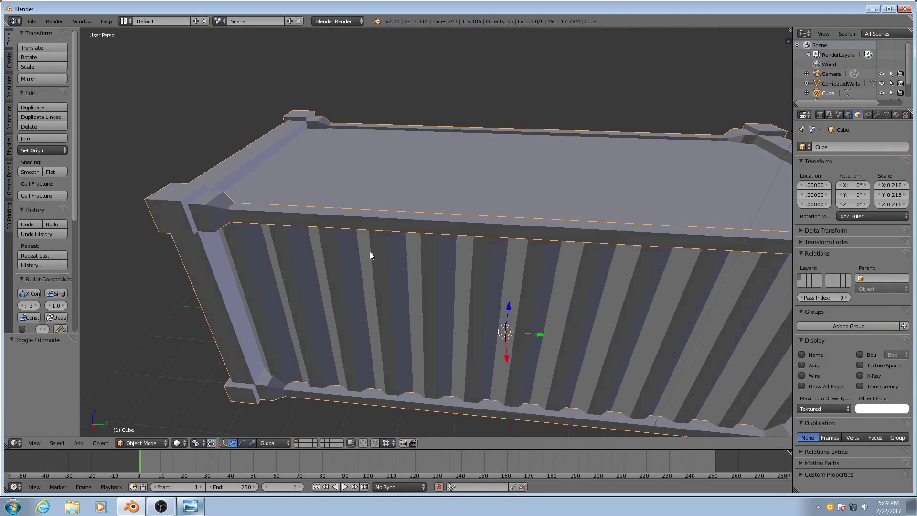
Edit the container frame's mesh and add four evenly spaced loop cuts across its end crossbeams
{"action": "scroll", "coordinate": [365, 253], "scroll_direction": "down", "scroll_amount": 3}
{"action": "middle_click_drag", "start_coordinate": [363, 250], "coordinate": [328, 219]}
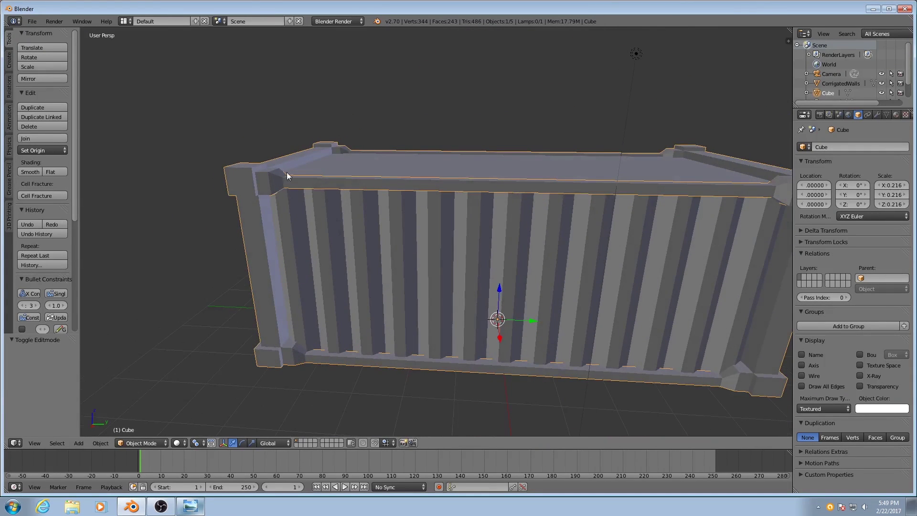
{"action": "middle_click_drag", "start_coordinate": [649, 193], "coordinate": [669, 181]}
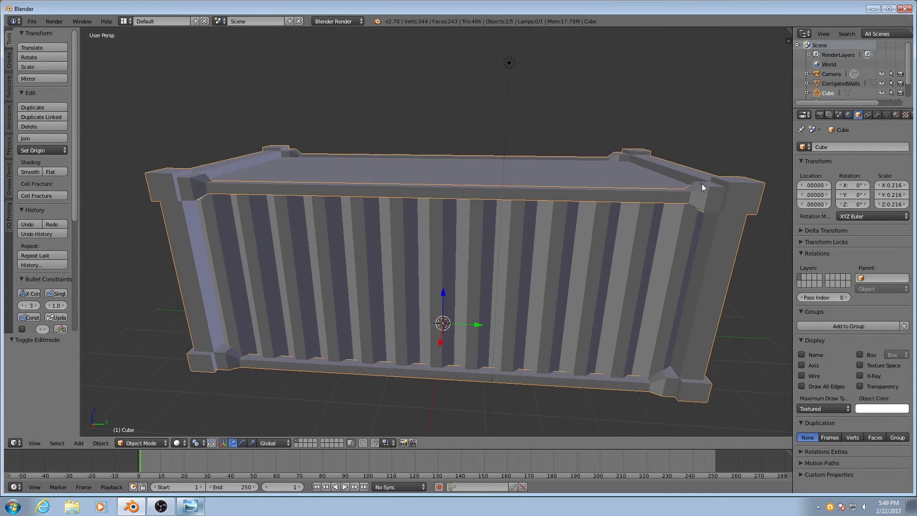
{"action": "mouse_move", "coordinate": [292, 196]}
{"action": "middle_mouse_down"}
{"action": "mouse_move", "coordinate": [387, 197]}
{"action": "mouse_move", "coordinate": [380, 208]}
{"action": "mouse_move", "coordinate": [402, 192]}
{"action": "middle_mouse_up"}
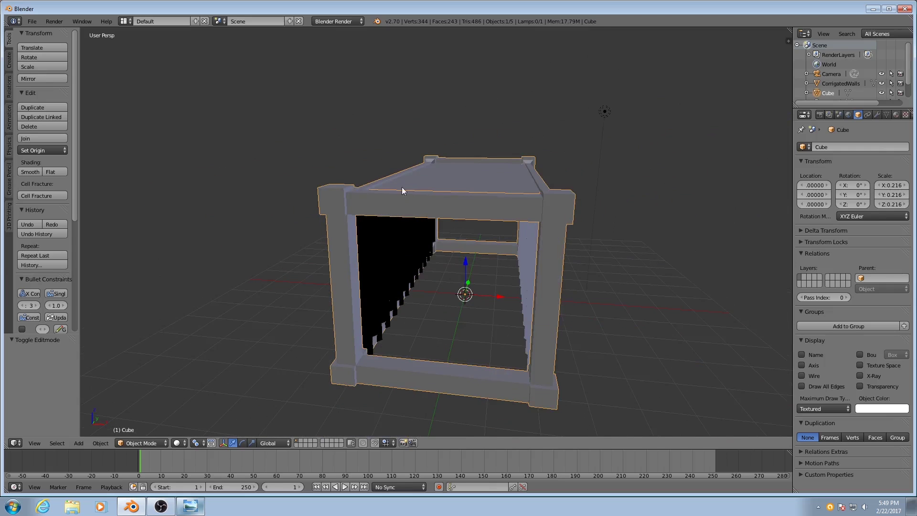
{"action": "middle_click_drag", "start_coordinate": [443, 293], "coordinate": [412, 211]}
{"action": "key", "text": "Tab"}
{"action": "scroll", "coordinate": [412, 212], "scroll_direction": "up", "scroll_amount": 2}
{"action": "key", "text": "ctrl+r"}
{"action": "left_click", "coordinate": [430, 188]}
Add four evenly spaced loop cuts to each of the frame's vertical corner posts
{"action": "scroll", "coordinate": [440, 354], "scroll_direction": "down", "scroll_amount": 2}
{"action": "key", "text": "ctrl+r"}
{"action": "scroll", "coordinate": [529, 272], "scroll_direction": "up", "scroll_amount": 2}
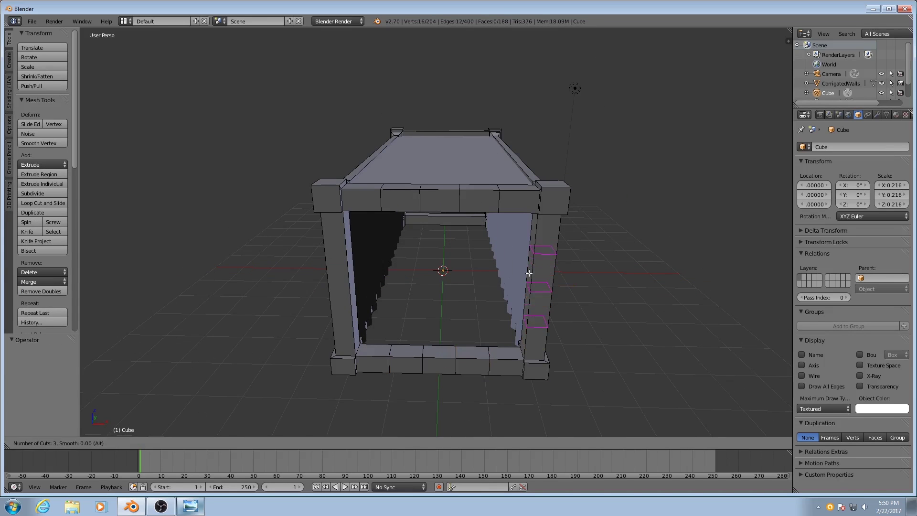
{"action": "scroll", "coordinate": [529, 273], "scroll_direction": "up", "scroll_amount": 1}
{"action": "left_click", "coordinate": [529, 272]}
{"action": "key", "text": "ctrl+r"}
{"action": "left_click", "coordinate": [348, 274]}
{"action": "middle_click_drag", "start_coordinate": [347, 274], "coordinate": [432, 223]}
{"action": "key", "text": "ctrl+r"}
{"action": "left_click", "coordinate": [431, 223]}
Select matching cut loops on the end crossbeams and scale them along X toward the corner blocks
{"action": "middle_click_drag", "start_coordinate": [352, 296], "coordinate": [393, 287]}
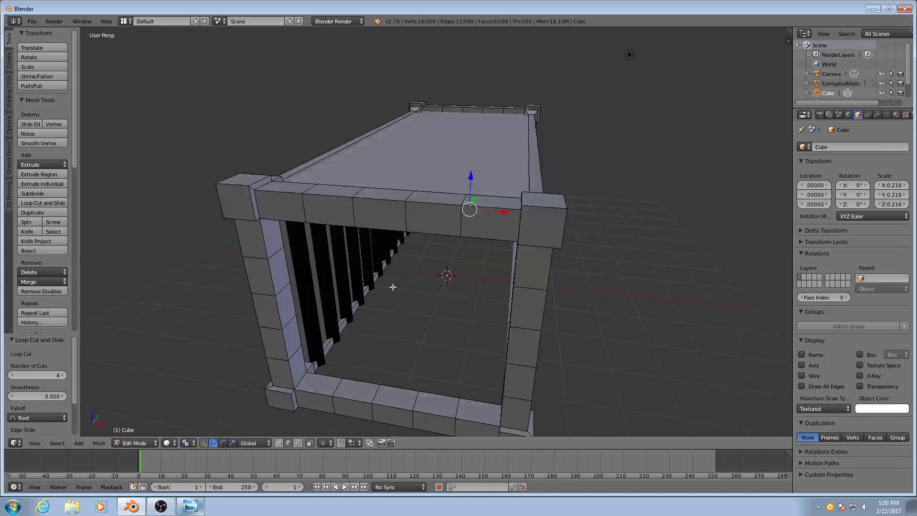
{"action": "right_click", "coordinate": [303, 208], "text": "alt"}
{"action": "middle_click_drag", "start_coordinate": [456, 372], "coordinate": [395, 272]}
{"action": "right_click", "coordinate": [392, 279], "text": "alt+shift"}
{"action": "middle_click_drag", "start_coordinate": [400, 373], "coordinate": [464, 299]}
{"action": "key", "text": "s"}
{"action": "key", "text": "x"}
{"action": "left_click", "coordinate": [606, 341]}
Select the crossbeams' middle faces, change the pivot point and scale them to slim the beams between the corner braces
{"action": "middle_click_drag", "start_coordinate": [607, 341], "coordinate": [483, 336]}
{"action": "left_click", "coordinate": [297, 444]}
{"action": "right_click", "coordinate": [461, 356], "text": "shift"}
{"action": "left_click", "coordinate": [186, 443]}
{"action": "left_click", "coordinate": [205, 411]}
{"action": "key", "text": "s"}
{"action": "key", "text": "s"}
{"action": "key", "text": "x"}
Select the cut loops on the corner posts and scale them along Z toward the corner blocks
{"action": "middle_click_drag", "start_coordinate": [530, 289], "coordinate": [406, 222]}
{"action": "left_click", "coordinate": [288, 443]}
{"action": "right_click", "coordinate": [494, 182], "text": "alt"}
{"action": "right_click", "coordinate": [239, 181], "text": "alt+shift"}
{"action": "middle_click_drag", "start_coordinate": [496, 268], "coordinate": [377, 268]}
{"action": "right_click", "coordinate": [635, 180], "text": "alt+shift"}
{"action": "key", "text": "s"}
{"action": "key", "text": "z"}
{"action": "left_click", "coordinate": [297, 443]}
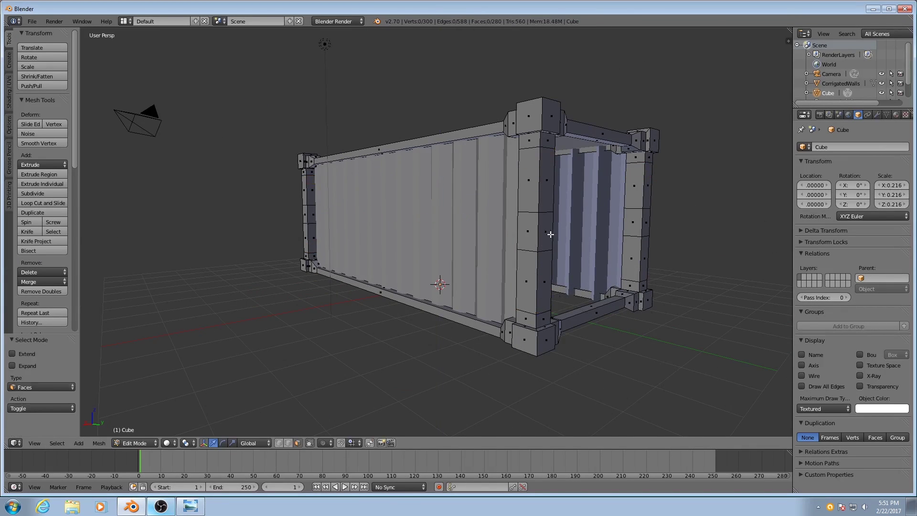
Select the corner posts' middle face loops, stretch them along Z and slim them to form tapered corner braces
{"action": "right_click", "coordinate": [551, 234], "text": "alt"}
{"action": "middle_click_drag", "start_coordinate": [551, 234], "coordinate": [507, 256]}
{"action": "key", "text": "s"}
{"action": "key", "text": "z"}
{"action": "left_click", "coordinate": [627, 336]}
{"action": "key", "text": "s"}
{"action": "key", "text": "s"}
{"action": "key", "text": "z"}
{"action": "key", "text": "Tab"}
Delete the ring of inward-facing faces around the frame's bottom beams and return to object mode
{"action": "middle_click_drag", "start_coordinate": [571, 350], "coordinate": [402, 263]}
{"action": "key", "text": "Tab"}
{"action": "scroll", "coordinate": [401, 234], "scroll_direction": "up", "scroll_amount": 4}
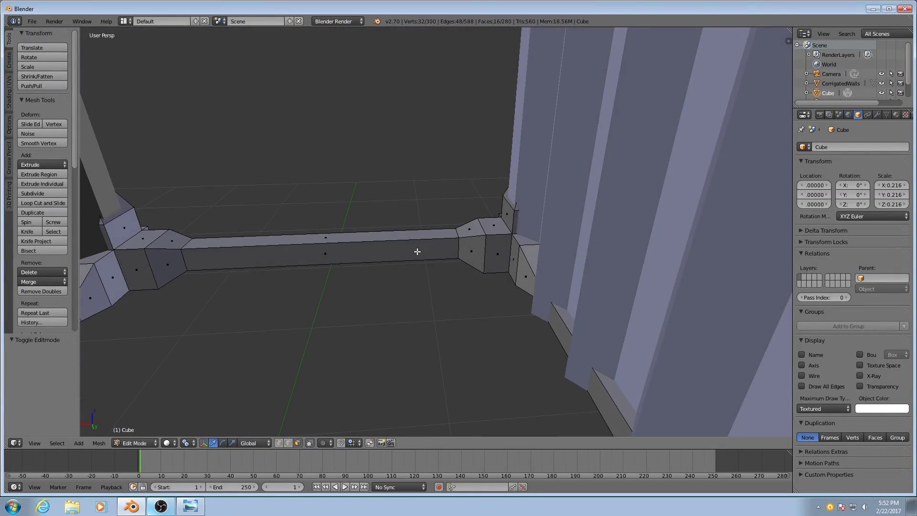
{"action": "right_click", "coordinate": [497, 259]}
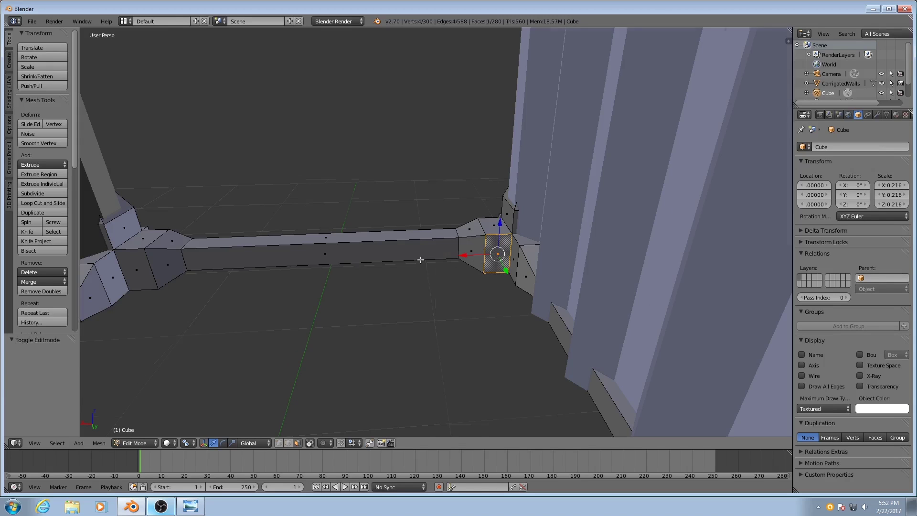
{"action": "middle_click_drag", "start_coordinate": [420, 258], "coordinate": [457, 262]}
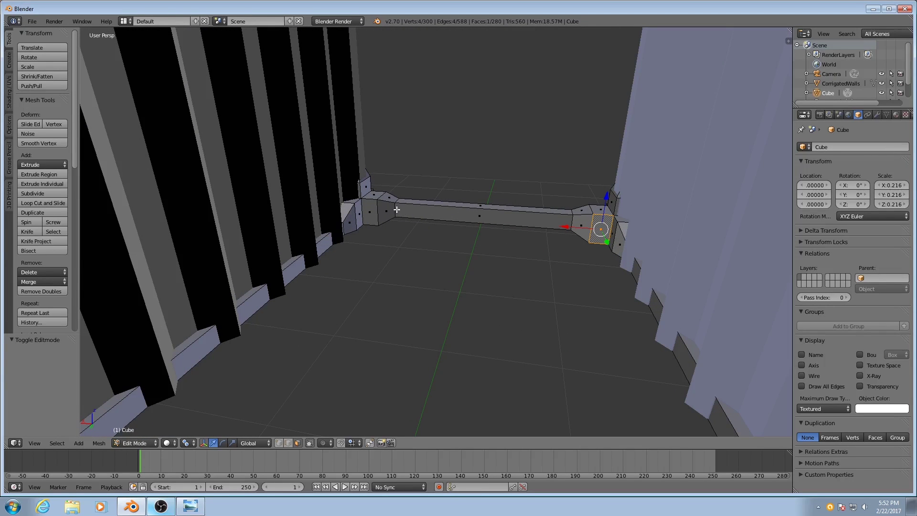
{"action": "key", "text": "ctrl+l"}
{"action": "middle_click_drag", "start_coordinate": [396, 209], "coordinate": [466, 256]}
{"action": "key", "text": "x"}
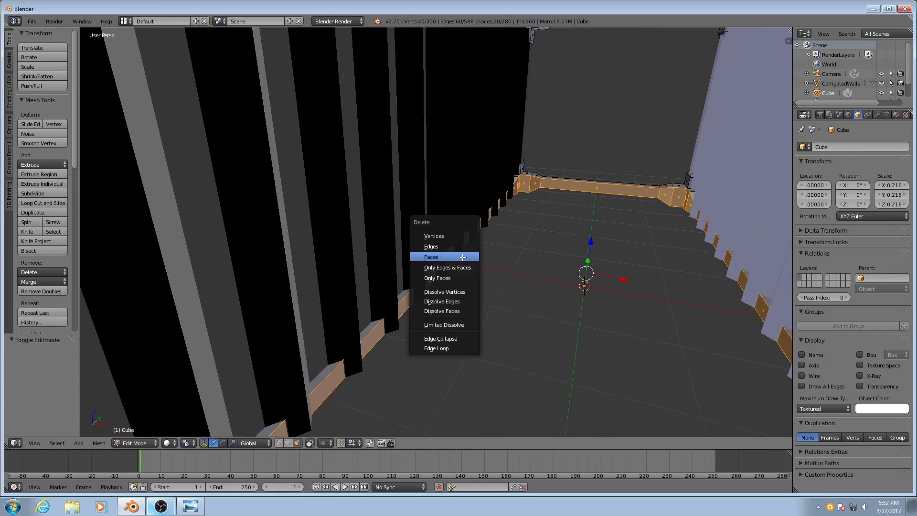
{"action": "left_click", "coordinate": [463, 256]}
{"action": "middle_click_drag", "start_coordinate": [463, 257], "coordinate": [446, 238]}
{"action": "scroll", "coordinate": [446, 238], "scroll_direction": "down", "scroll_amount": 5}
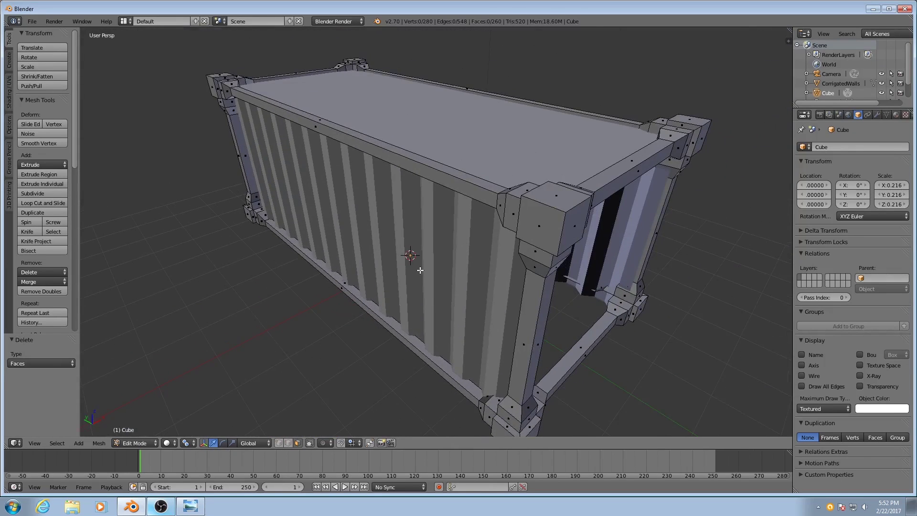
{"action": "key", "text": "Tab"}
{"action": "scroll", "coordinate": [350, 351], "scroll_direction": "down", "scroll_amount": 2}
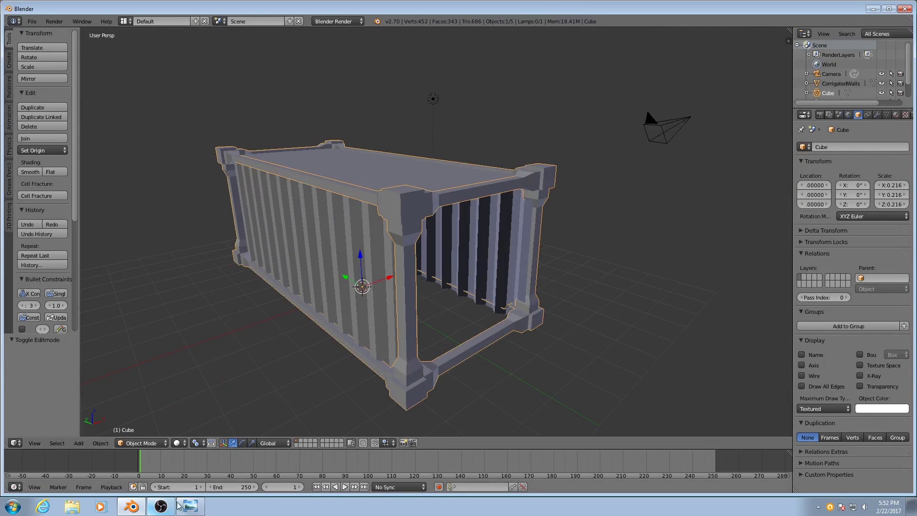
Study the green container reference photo in Windows Photo Viewer, close it, and examine the model's open door end
{"action": "left_click", "coordinate": [190, 506]}
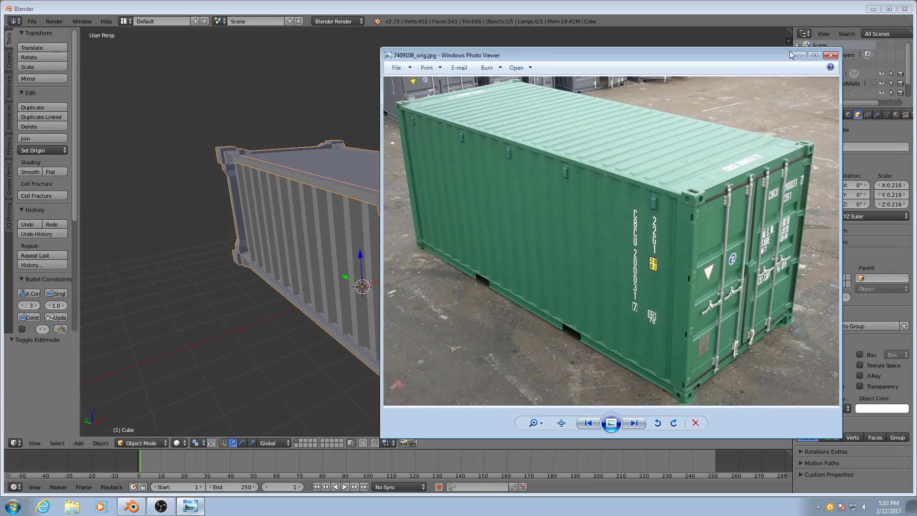
{"action": "left_click", "coordinate": [831, 55]}
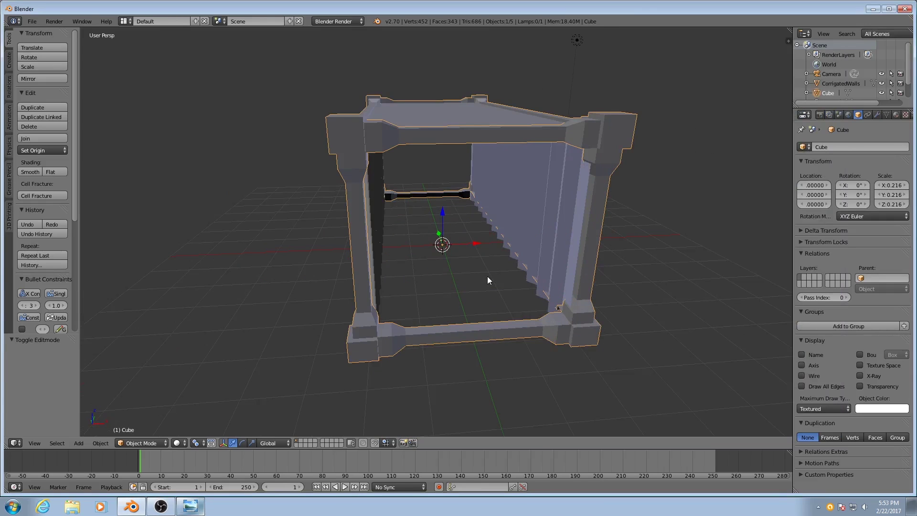
{"action": "middle_click_drag", "start_coordinate": [487, 276], "coordinate": [454, 305]}
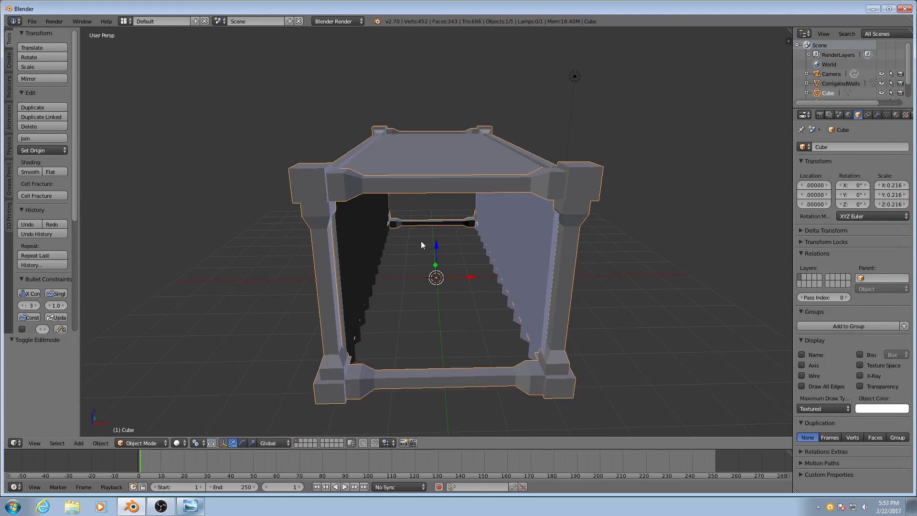
{"action": "middle_click_drag", "start_coordinate": [420, 240], "coordinate": [477, 268]}
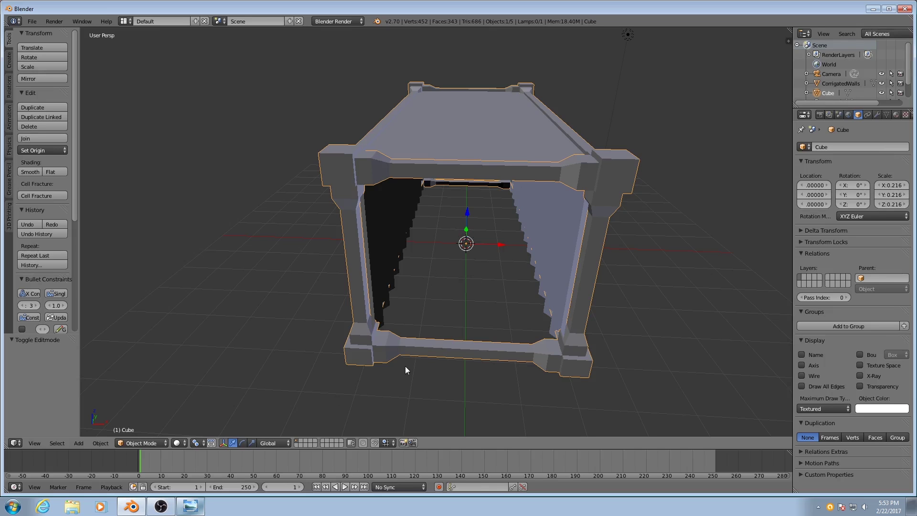
{"action": "middle_click_drag", "start_coordinate": [405, 365], "coordinate": [433, 292]}
{"action": "scroll", "coordinate": [470, 314], "scroll_direction": "up", "scroll_amount": 1}
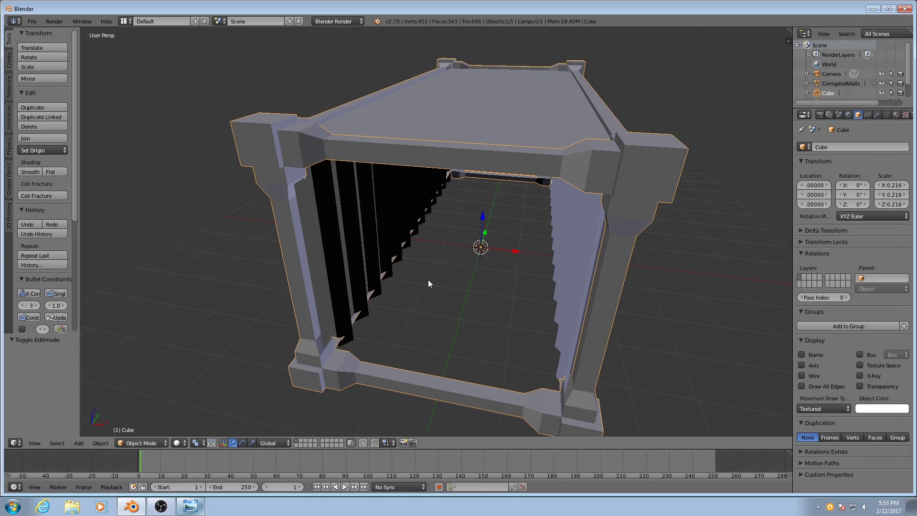
{"action": "scroll", "coordinate": [440, 303], "scroll_direction": "down", "scroll_amount": 2}
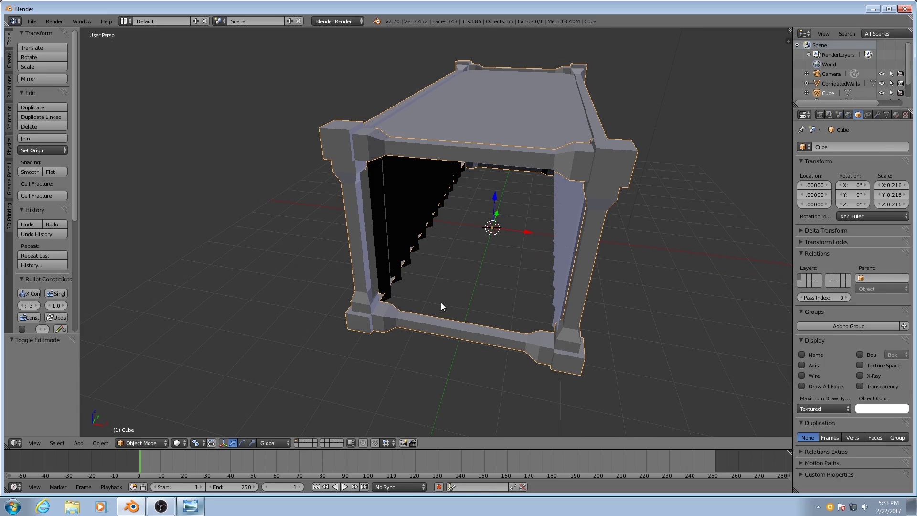
{"action": "middle_click_drag", "start_coordinate": [455, 281], "coordinate": [432, 293]}
{"action": "scroll", "coordinate": [434, 292], "scroll_direction": "up", "scroll_amount": 2}
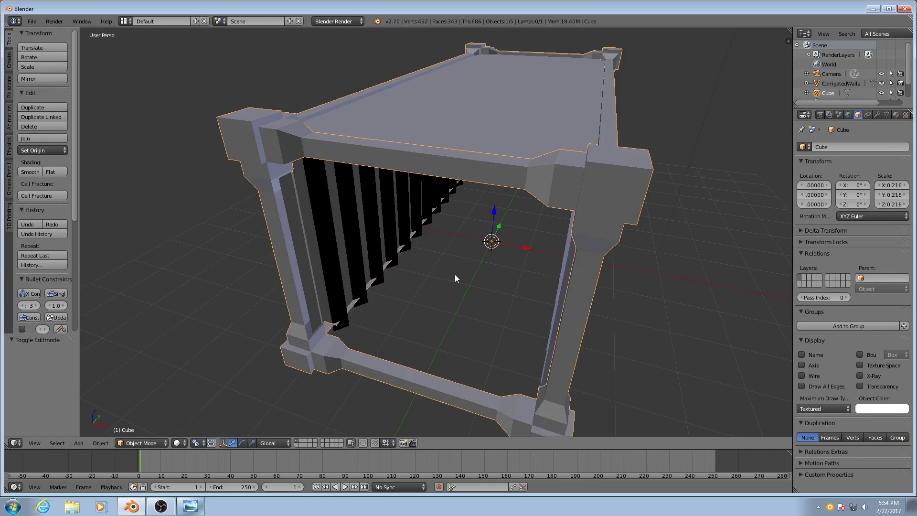
{"action": "middle_click_drag", "start_coordinate": [483, 291], "coordinate": [439, 300]}
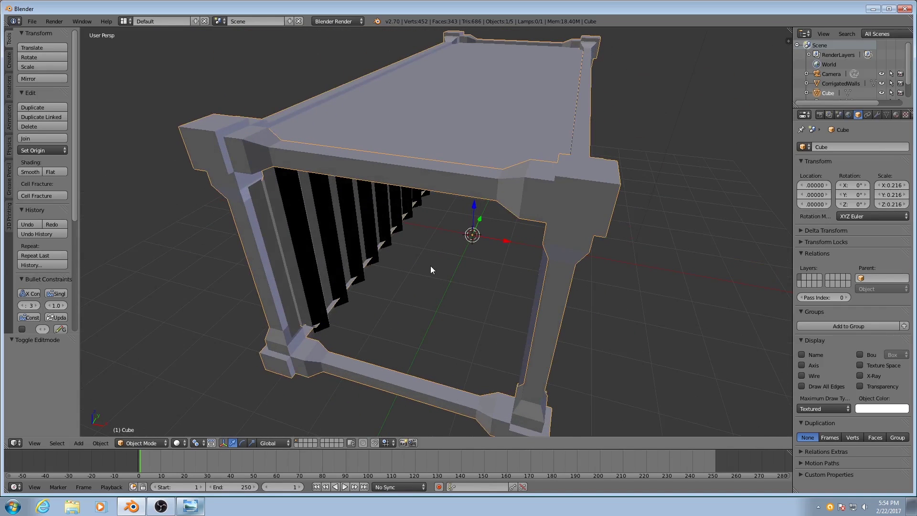
{"action": "middle_click_drag", "start_coordinate": [436, 272], "coordinate": [436, 264]}
Add a cylinder mesh with 6 vertices at the center of the container
{"action": "key", "text": "shift+a"}
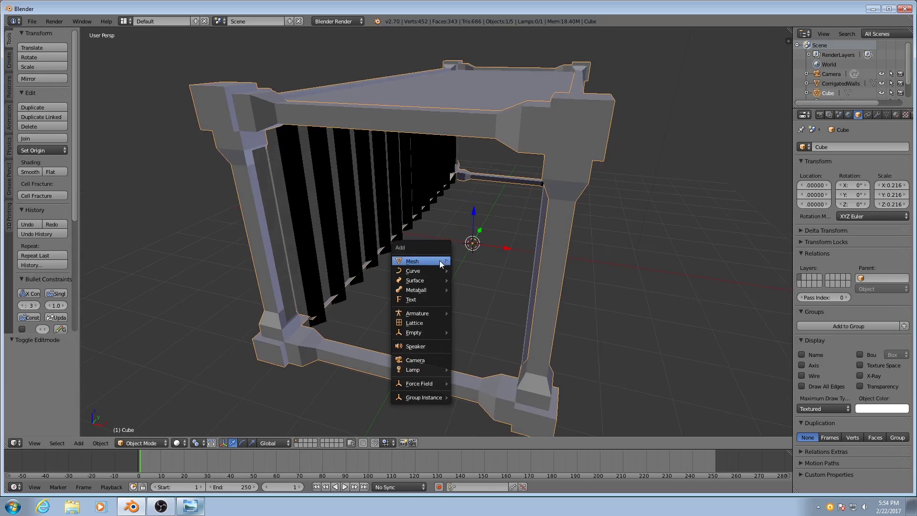
{"action": "mouse_move", "coordinate": [439, 261]}
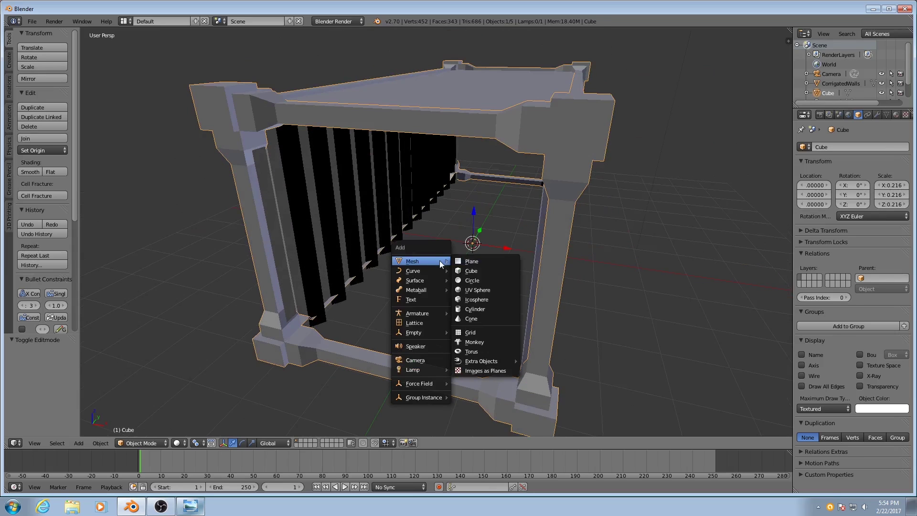
{"action": "left_click", "coordinate": [474, 310]}
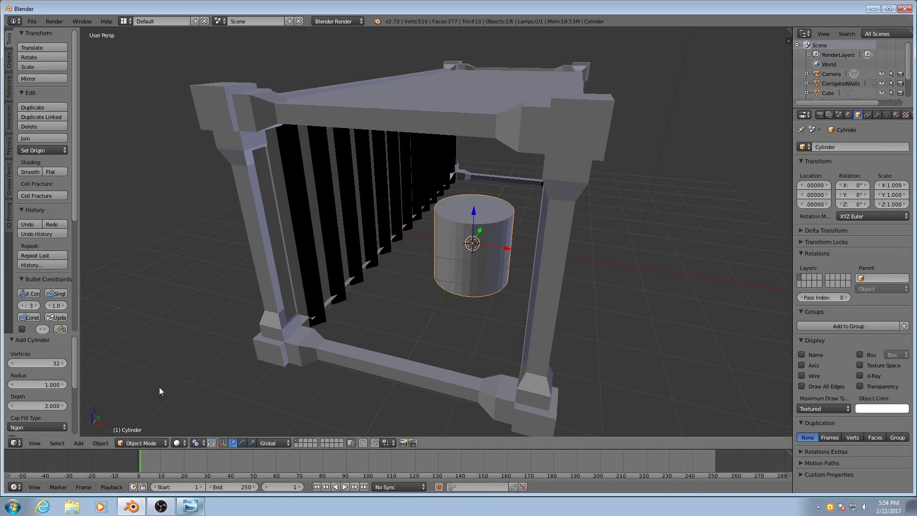
{"action": "left_click", "coordinate": [54, 362]}
{"action": "type", "text": "6"}
{"action": "key", "text": "Return"}
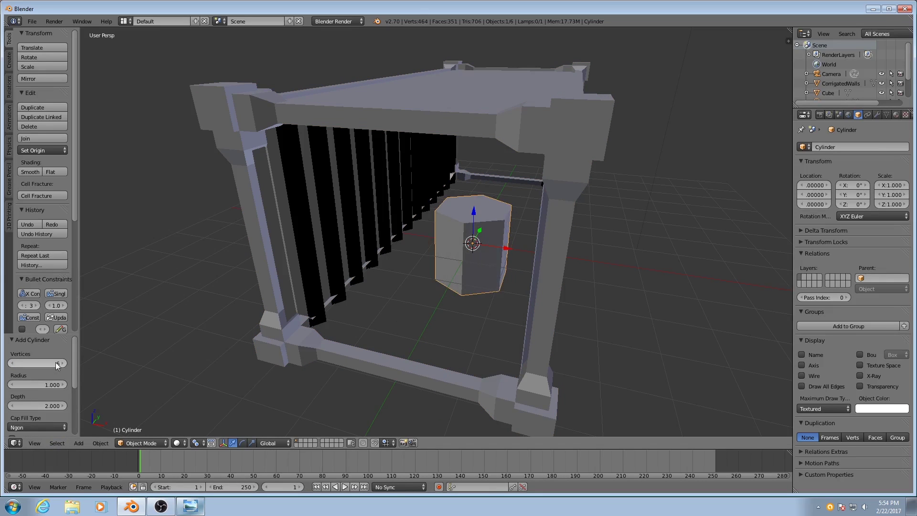
Flatten the six-sided cylinder by scaling it along Z to about 0.14
{"action": "mouse_move", "coordinate": [344, 191]}
{"action": "middle_mouse_down"}
{"action": "mouse_move", "coordinate": [352, 194]}
{"action": "mouse_move", "coordinate": [342, 189]}
{"action": "middle_mouse_up"}
{"action": "scroll", "coordinate": [443, 238], "scroll_direction": "up", "scroll_amount": 1}
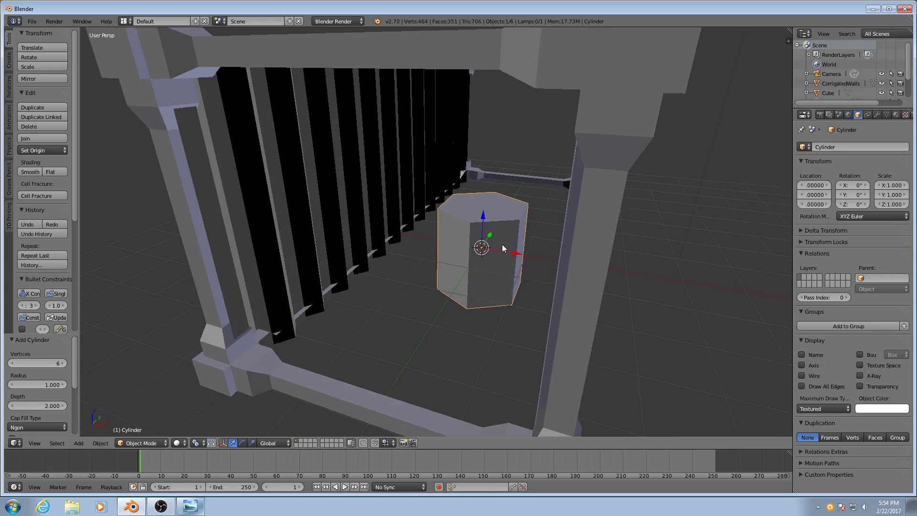
{"action": "key", "text": "s"}
{"action": "key", "text": "z"}
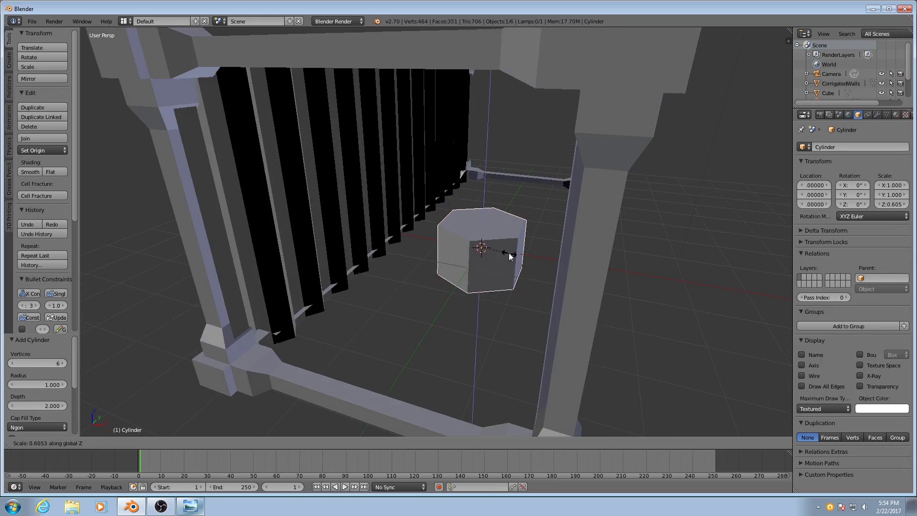
{"action": "left_click", "coordinate": [489, 252]}
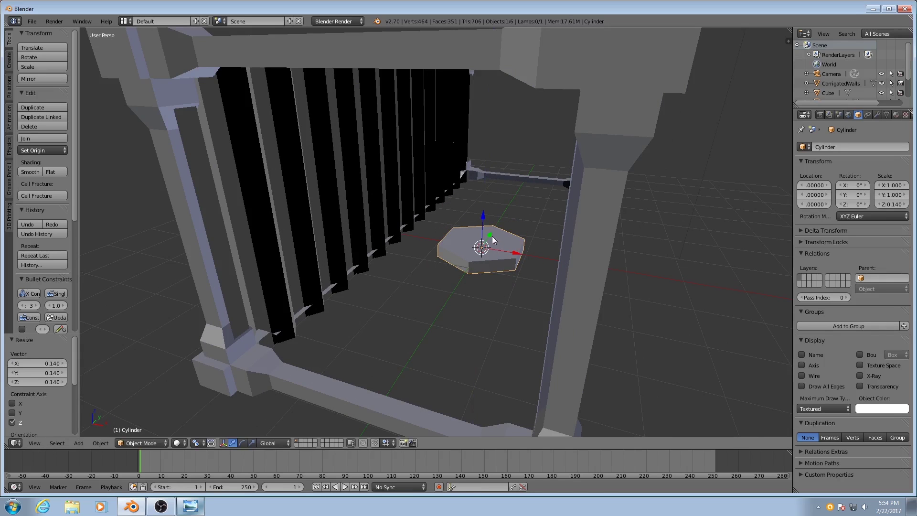
Move the flat hexagon to the container's open end at Y about -4.89 and raise it about 2.12 along Z
{"action": "left_click_drag", "start_coordinate": [490, 236], "coordinate": [433, 337]}
{"action": "scroll", "coordinate": [435, 337], "scroll_direction": "down", "scroll_amount": 4}
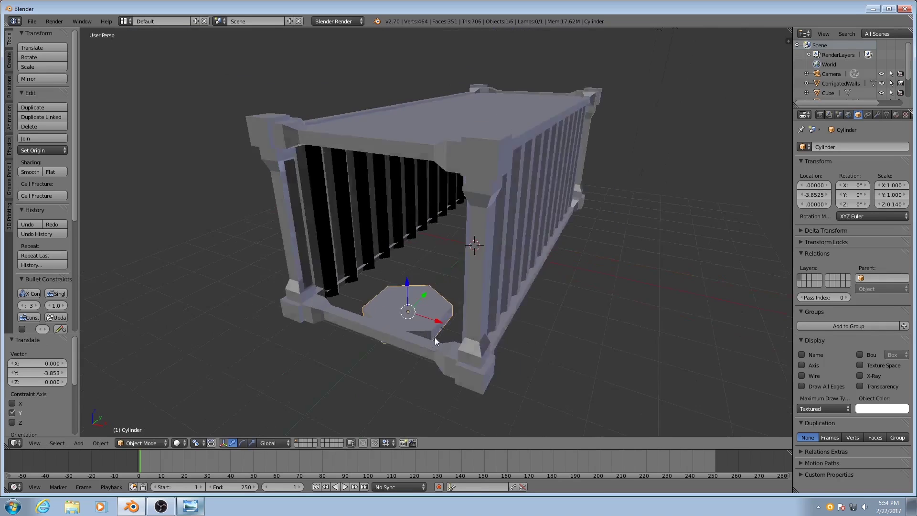
{"action": "middle_click_drag", "start_coordinate": [435, 338], "coordinate": [491, 292]}
{"action": "scroll", "coordinate": [455, 306], "scroll_direction": "up", "scroll_amount": 2}
{"action": "left_click_drag", "start_coordinate": [486, 282], "coordinate": [397, 142]}
{"action": "middle_click_drag", "start_coordinate": [397, 141], "coordinate": [495, 321]}
{"action": "scroll", "coordinate": [493, 325], "scroll_direction": "up", "scroll_amount": 4}
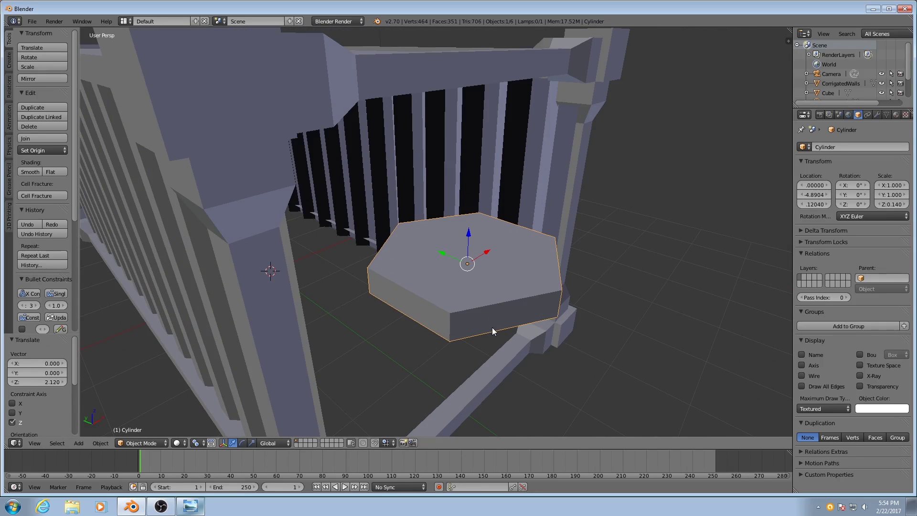
Rotate the hexagon 90° about X so it stands upright and scale it down to about 0.636
{"action": "key", "text": "r"}
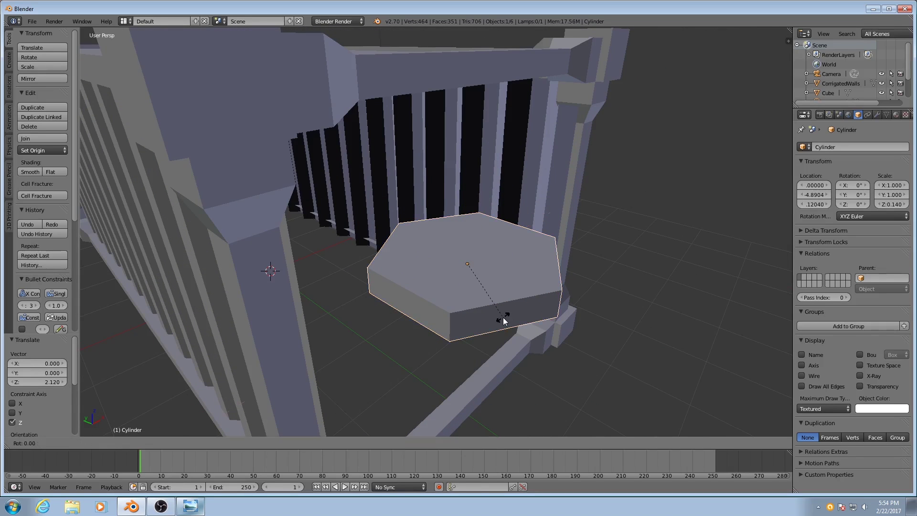
{"action": "key", "text": "x"}
{"action": "key", "text": "9"}
{"action": "key", "text": "0"}
{"action": "key", "text": "Return"}
{"action": "middle_click_drag", "start_coordinate": [503, 317], "coordinate": [484, 267]}
{"action": "key", "text": "s"}
{"action": "left_click", "coordinate": [471, 246]}
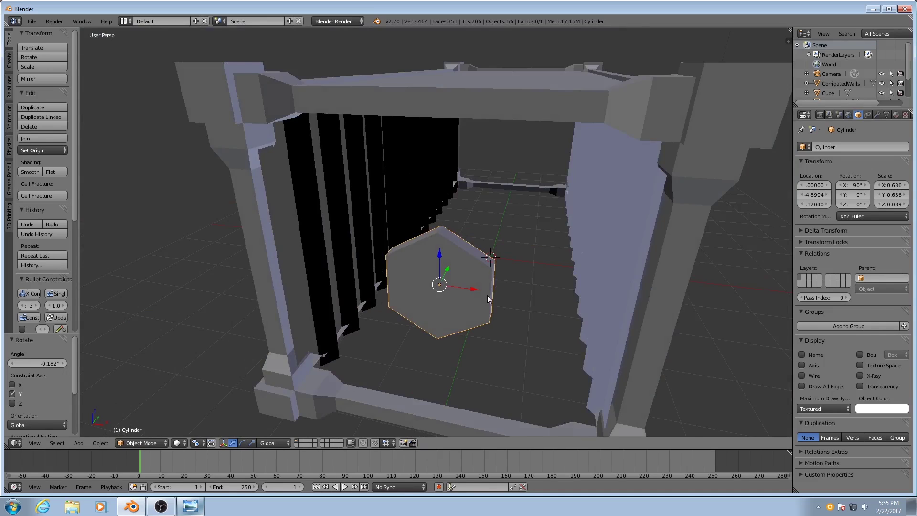
Scale the upright hexagon down to about 0.562 and nudge it outward along Y to about -4.92
{"action": "middle_click_drag", "start_coordinate": [487, 298], "coordinate": [475, 283]}
{"action": "scroll", "coordinate": [486, 282], "scroll_direction": "up", "scroll_amount": 1}
{"action": "scroll", "coordinate": [486, 281], "scroll_direction": "down", "scroll_amount": 3}
{"action": "scroll", "coordinate": [461, 273], "scroll_direction": "up", "scroll_amount": 2}
{"action": "scroll", "coordinate": [471, 238], "scroll_direction": "down", "scroll_amount": 3}
{"action": "scroll", "coordinate": [474, 283], "scroll_direction": "up", "scroll_amount": 3}
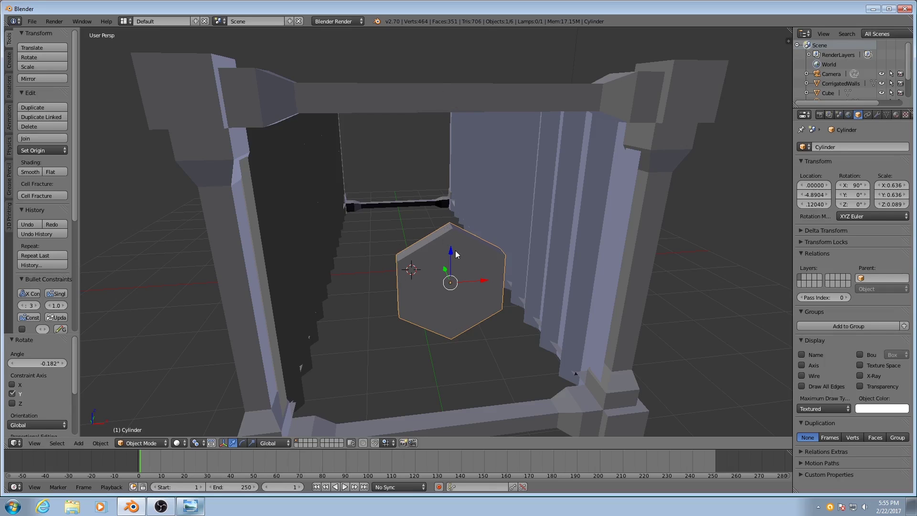
{"action": "key", "text": "s"}
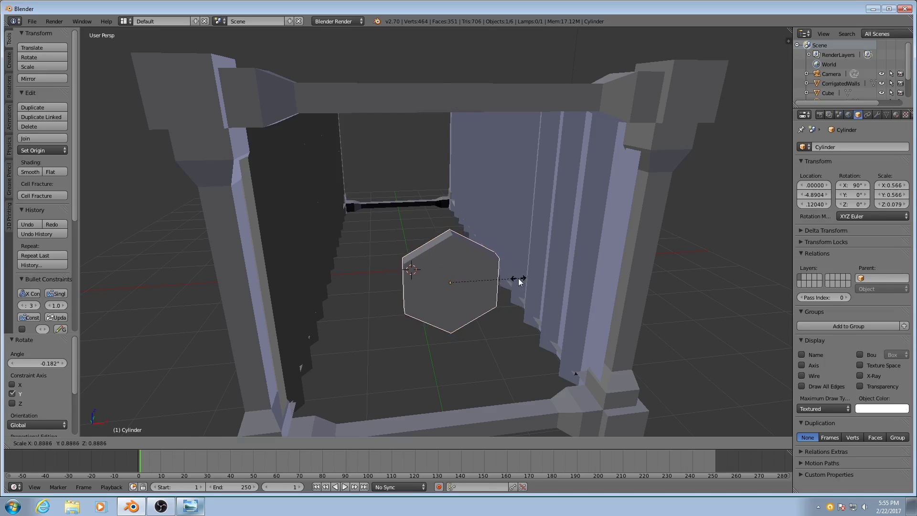
{"action": "left_click", "coordinate": [514, 278]}
{"action": "middle_click_drag", "start_coordinate": [485, 278], "coordinate": [468, 251]}
{"action": "scroll", "coordinate": [467, 261], "scroll_direction": "down", "scroll_amount": 4}
{"action": "middle_click_drag", "start_coordinate": [515, 282], "coordinate": [429, 273]}
{"action": "left_click_drag", "start_coordinate": [452, 263], "coordinate": [450, 263]}
Open the upright hexagon's mesh for editing and select only its six rim faces
{"action": "middle_click_drag", "start_coordinate": [432, 270], "coordinate": [454, 224]}
{"action": "scroll", "coordinate": [446, 280], "scroll_direction": "up", "scroll_amount": 2}
{"action": "key", "text": "Tab"}
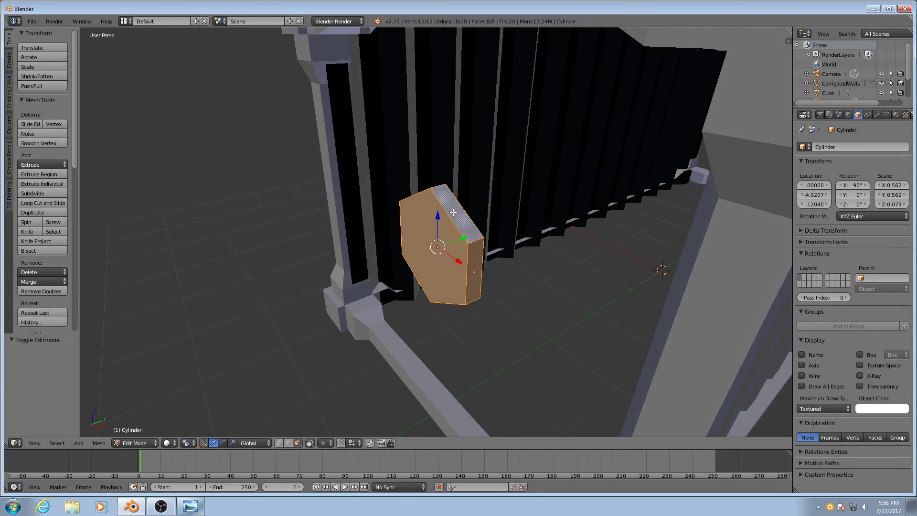
{"action": "key", "text": "a"}
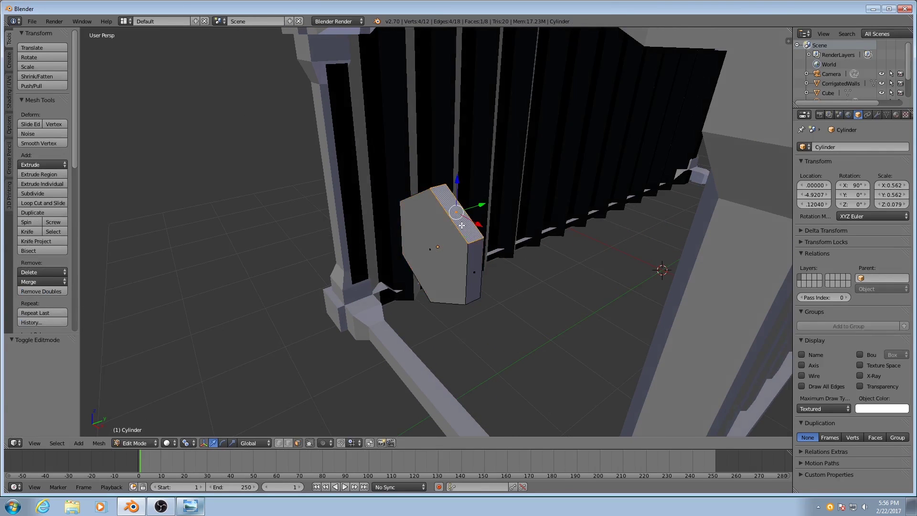
{"action": "key", "text": "a"}
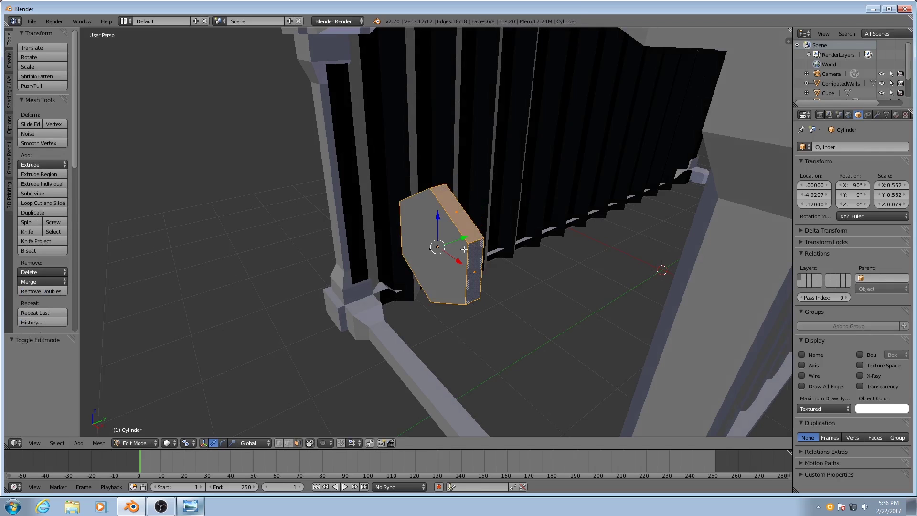
Try to extrude the hexagon's rim faces along their normals, and undo the extrusion
{"action": "middle_click_drag", "start_coordinate": [476, 245], "coordinate": [480, 258]}
{"action": "key", "text": "e"}
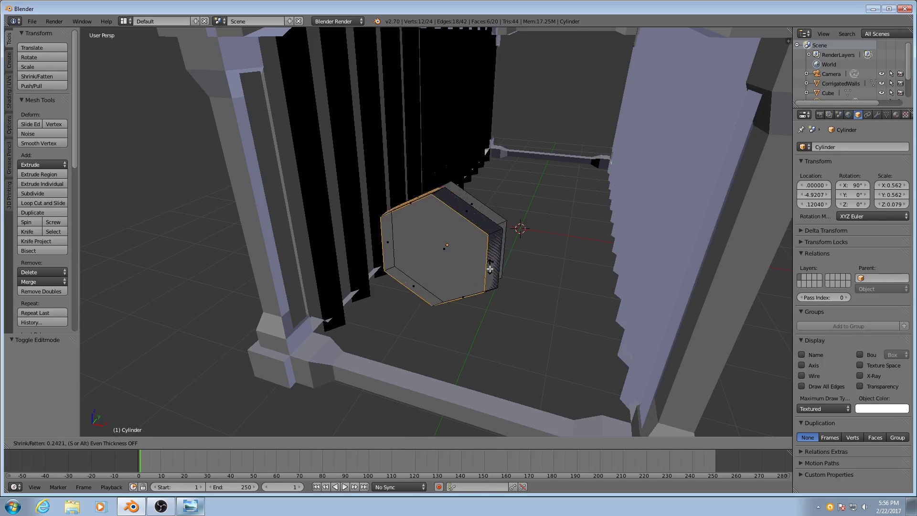
{"action": "left_click", "coordinate": [494, 243]}
{"action": "middle_click_drag", "start_coordinate": [511, 246], "coordinate": [468, 235]}
{"action": "key", "text": "ctrl+z"}
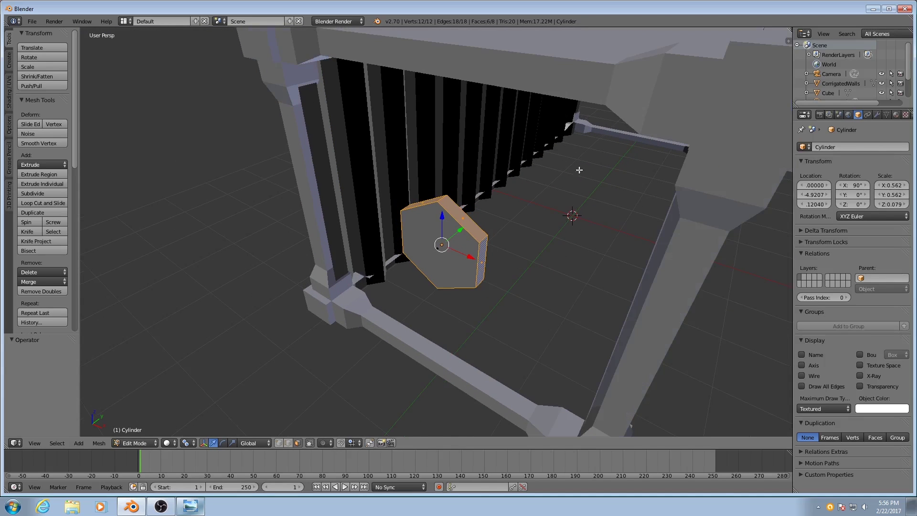
Return the hexagon to Object Mode and apply its scale
{"action": "middle_click_drag", "start_coordinate": [453, 206], "coordinate": [497, 218]}
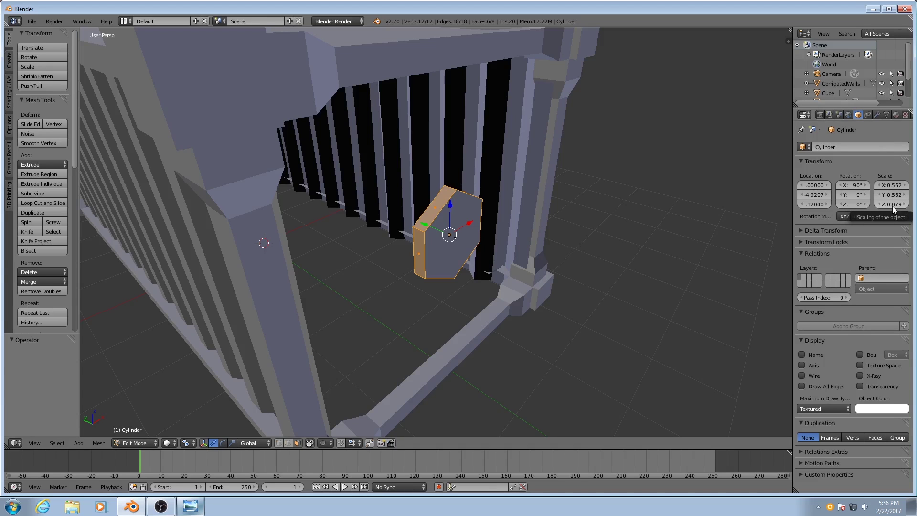
{"action": "middle_click_drag", "start_coordinate": [420, 241], "coordinate": [457, 243]}
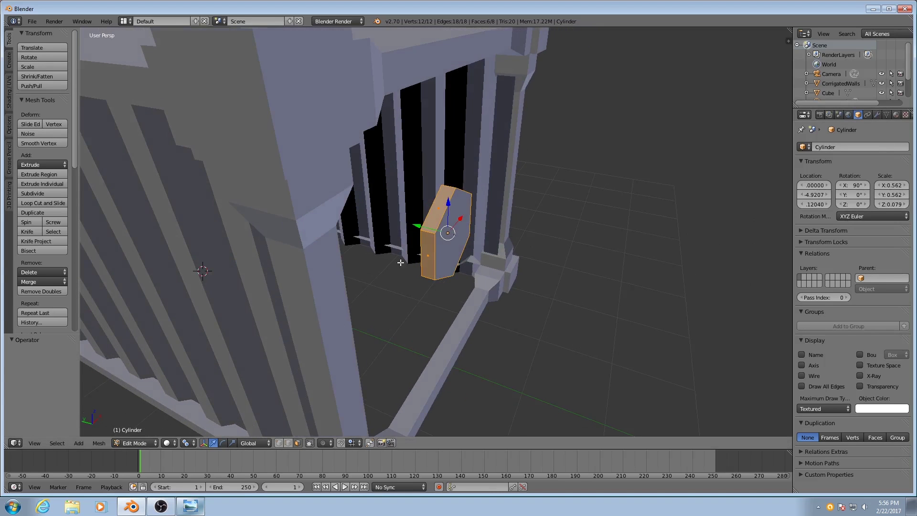
{"action": "middle_click_drag", "start_coordinate": [509, 261], "coordinate": [443, 245]}
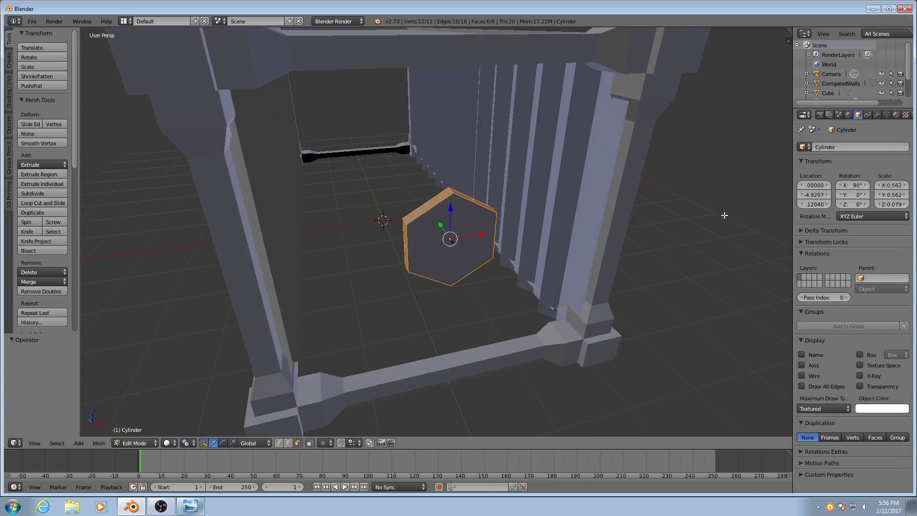
{"action": "key", "text": "Tab"}
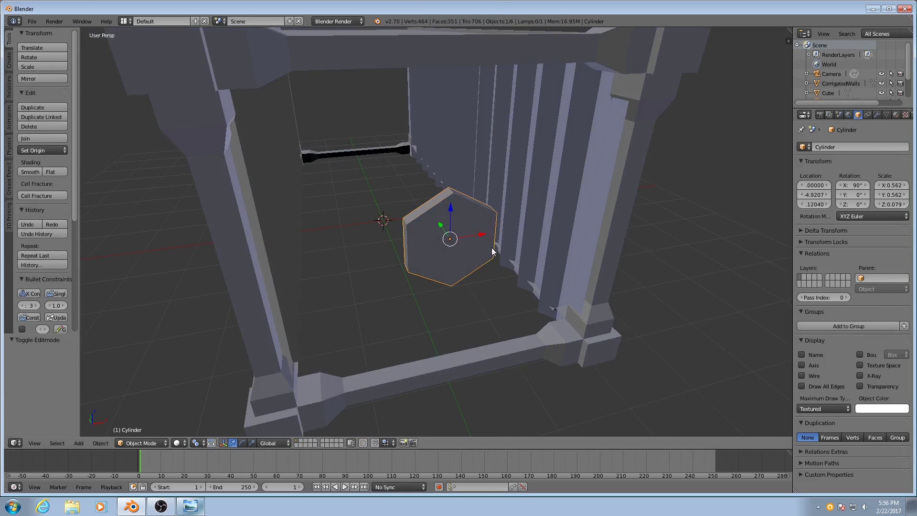
{"action": "middle_click_drag", "start_coordinate": [492, 251], "coordinate": [478, 230]}
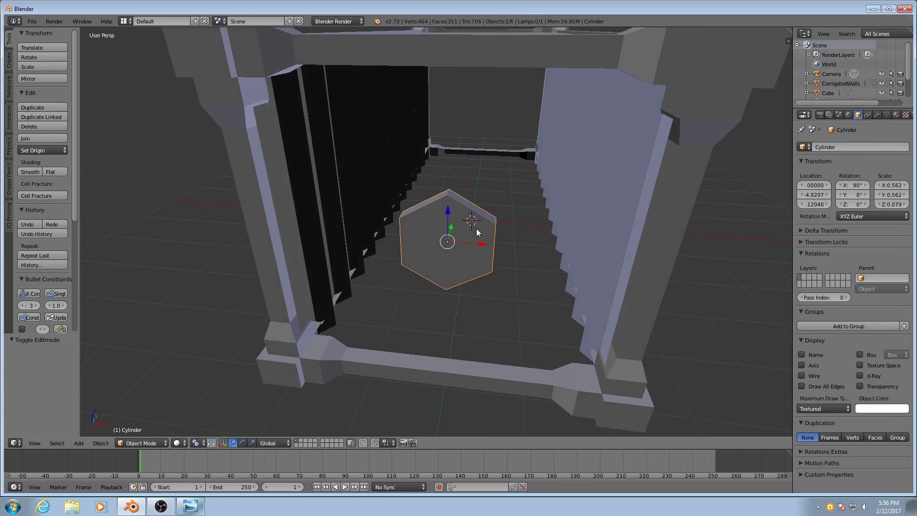
{"action": "key", "text": "ctrl+a"}
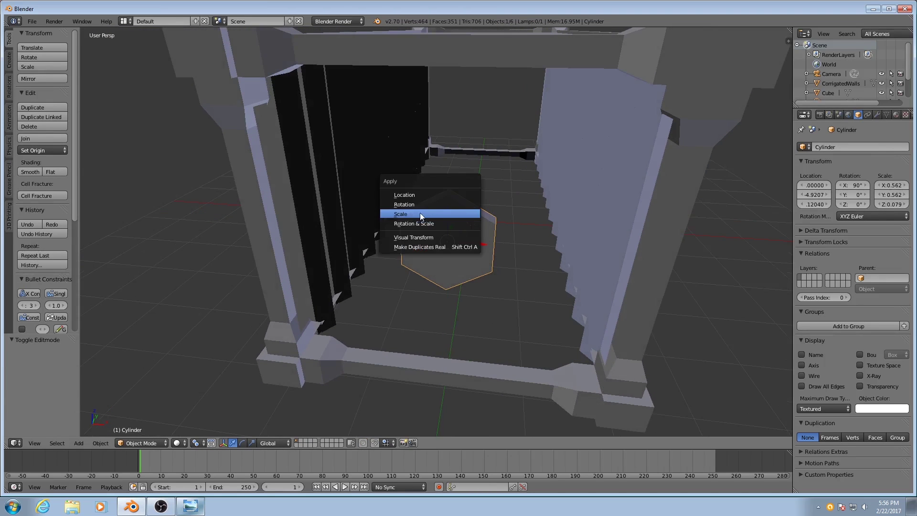
{"action": "left_click", "coordinate": [402, 213]}
{"action": "middle_click_drag", "start_coordinate": [453, 237], "coordinate": [456, 251]}
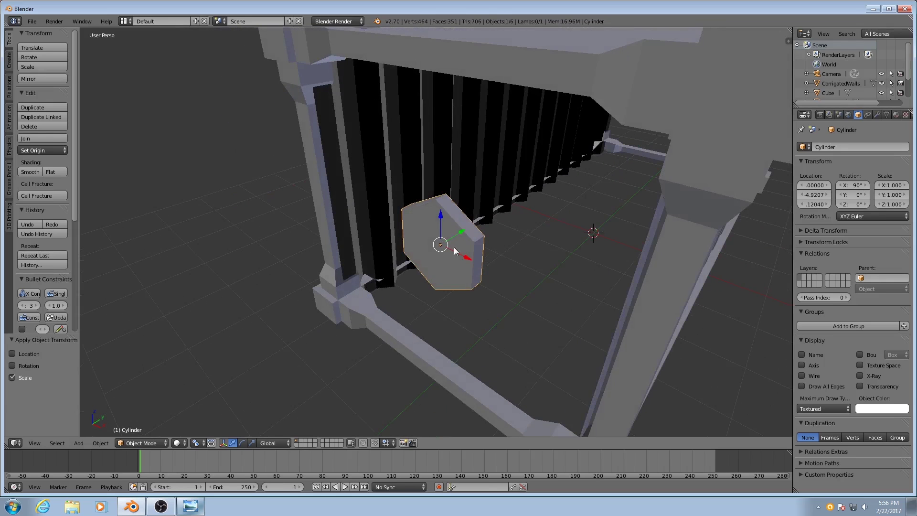
Try the rim face extrusion again on the rescaled hexagon mesh, and undo it
{"action": "key", "text": "Tab"}
{"action": "key", "text": "e"}
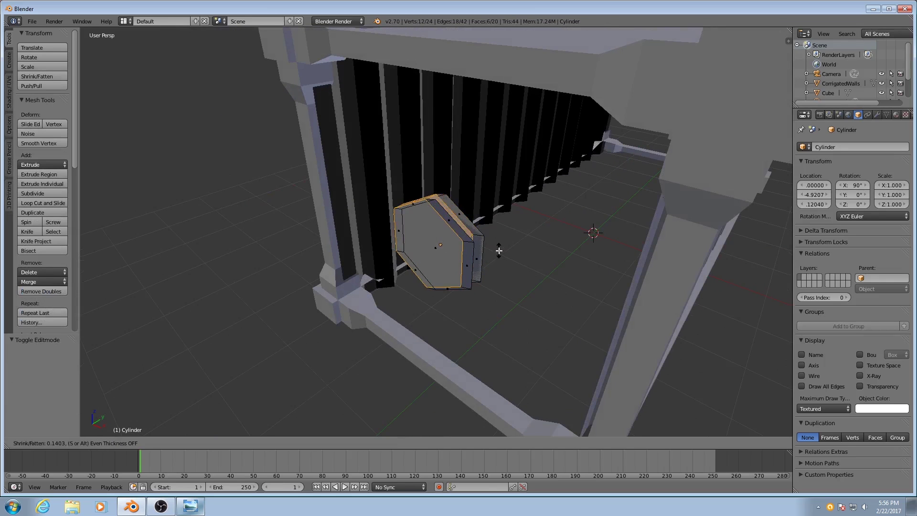
{"action": "left_click", "coordinate": [478, 231]}
{"action": "middle_click_drag", "start_coordinate": [479, 243], "coordinate": [492, 268]}
{"action": "key", "text": "ctrl+z"}
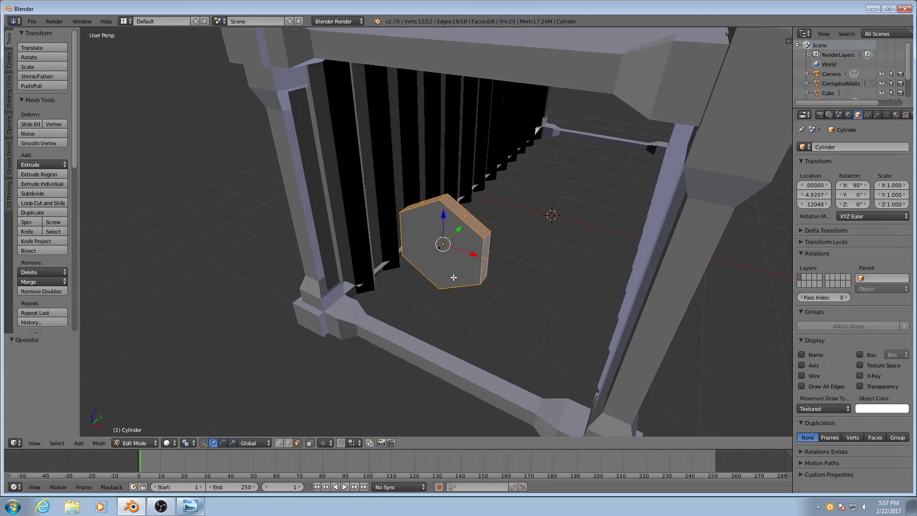
Try extruding the rim faces with the pivot point set to Individual Origins, and undo the extrusion
{"action": "left_click", "coordinate": [188, 442]}
{"action": "left_click", "coordinate": [202, 410]}
{"action": "key", "text": "e"}
{"action": "left_click", "coordinate": [543, 304]}
{"action": "key", "text": "ctrl+z"}
Choose the Individual Origins pivot again, try Shrink/Fatten on the rim faces, and undo it
{"action": "left_click", "coordinate": [187, 442]}
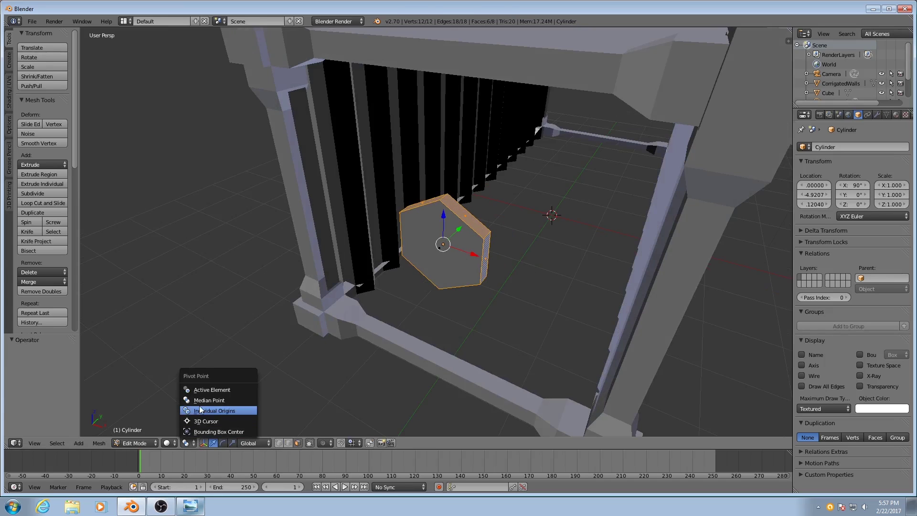
{"action": "left_click", "coordinate": [208, 411]}
{"action": "middle_click_drag", "start_coordinate": [470, 323], "coordinate": [481, 328]}
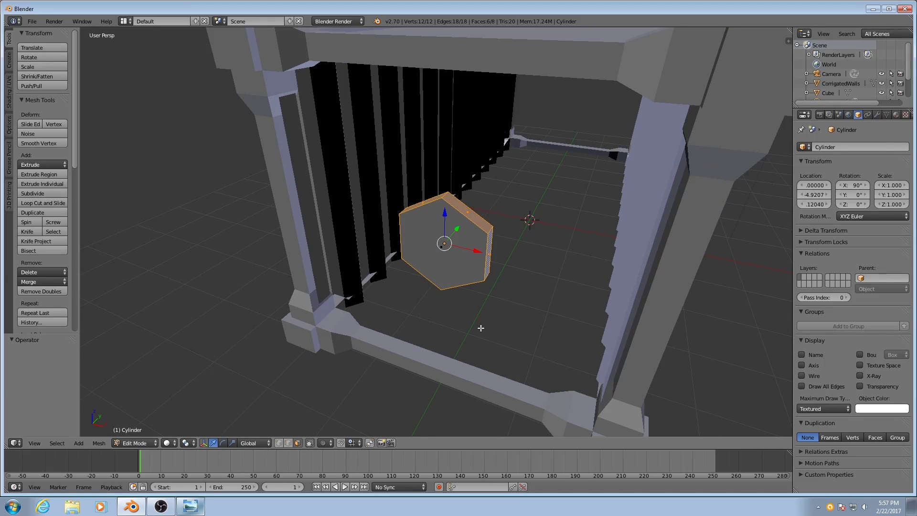
{"action": "key", "text": "alt+s"}
{"action": "left_click", "coordinate": [504, 333]}
{"action": "mouse_move", "coordinate": [484, 285]}
{"action": "middle_mouse_down"}
{"action": "mouse_move", "coordinate": [425, 214]}
{"action": "mouse_move", "coordinate": [478, 288]}
{"action": "middle_mouse_up"}
{"action": "key", "text": "Tab"}
{"action": "key", "text": "ctrl+z"}
Extrude the hexagon's rim faces outward along their vertex normals with an offset of about -0.519
{"action": "scroll", "coordinate": [478, 285], "scroll_direction": "up", "scroll_amount": 2}
{"action": "key", "text": "Tab"}
{"action": "key", "text": "alt+e"}
{"action": "left_click", "coordinate": [551, 286]}
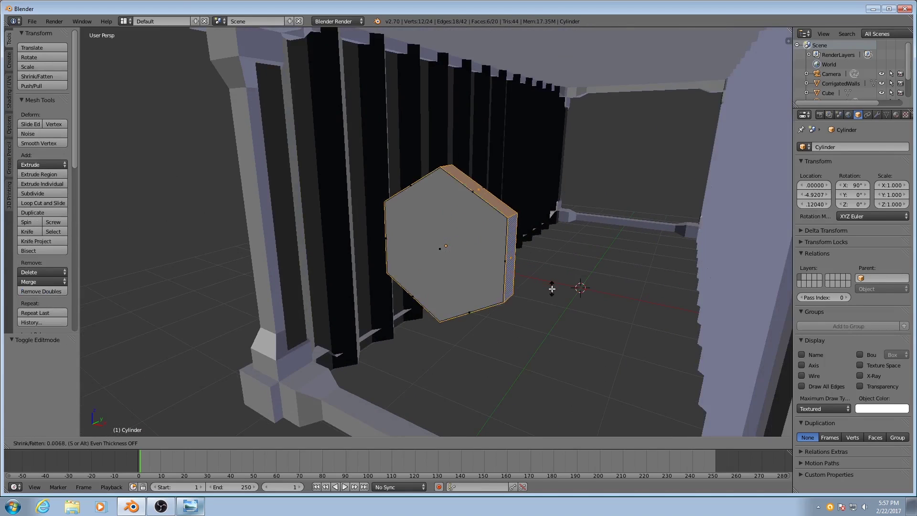
{"action": "left_click", "coordinate": [563, 324]}
{"action": "scroll", "coordinate": [514, 311], "scroll_direction": "down", "scroll_amount": 4}
{"action": "middle_click_drag", "start_coordinate": [514, 311], "coordinate": [498, 291]}
{"action": "scroll", "coordinate": [531, 305], "scroll_direction": "up", "scroll_amount": 2}
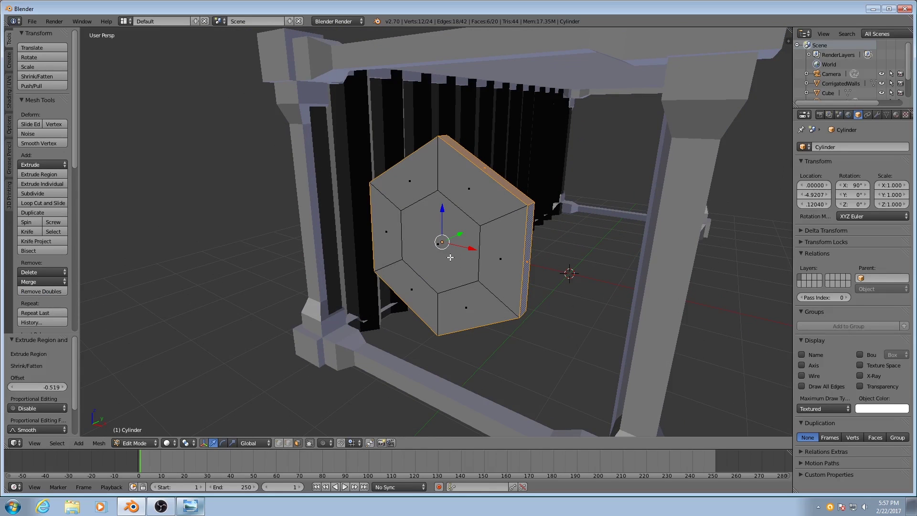
Scale the extruded rim faces to about 0.684 in X and Z, excluding the Y axis
{"action": "middle_click_drag", "start_coordinate": [478, 237], "coordinate": [479, 266]}
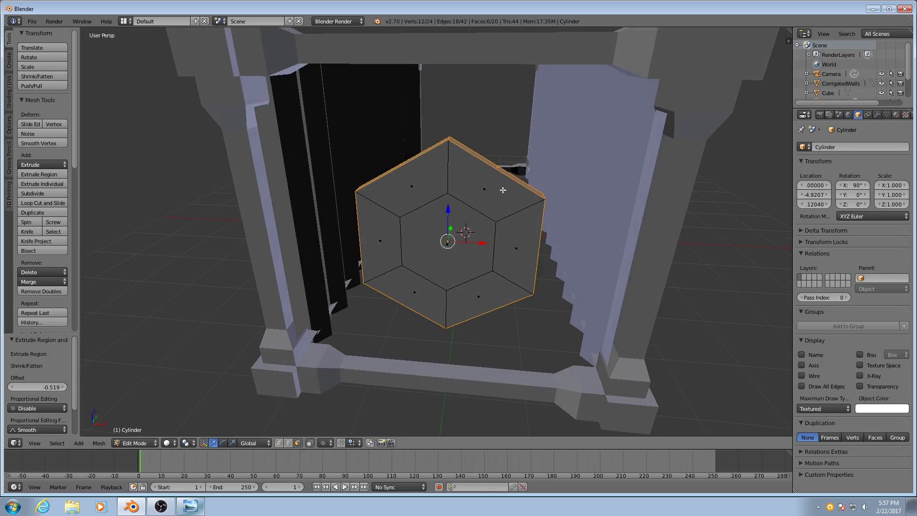
{"action": "scroll", "coordinate": [465, 198], "scroll_direction": "down", "scroll_amount": 3}
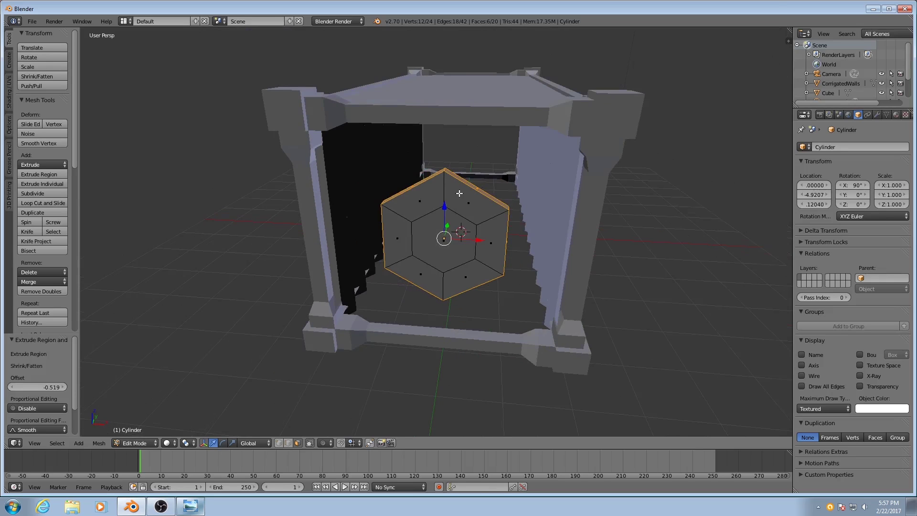
{"action": "middle_click_drag", "start_coordinate": [466, 198], "coordinate": [431, 160]}
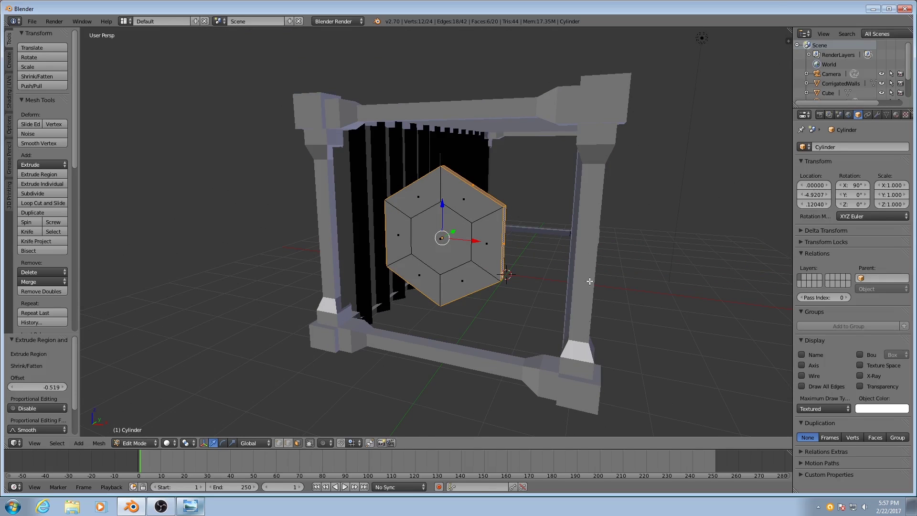
{"action": "scroll", "coordinate": [514, 170], "scroll_direction": "up", "scroll_amount": 1}
{"action": "middle_click_drag", "start_coordinate": [514, 170], "coordinate": [498, 183]}
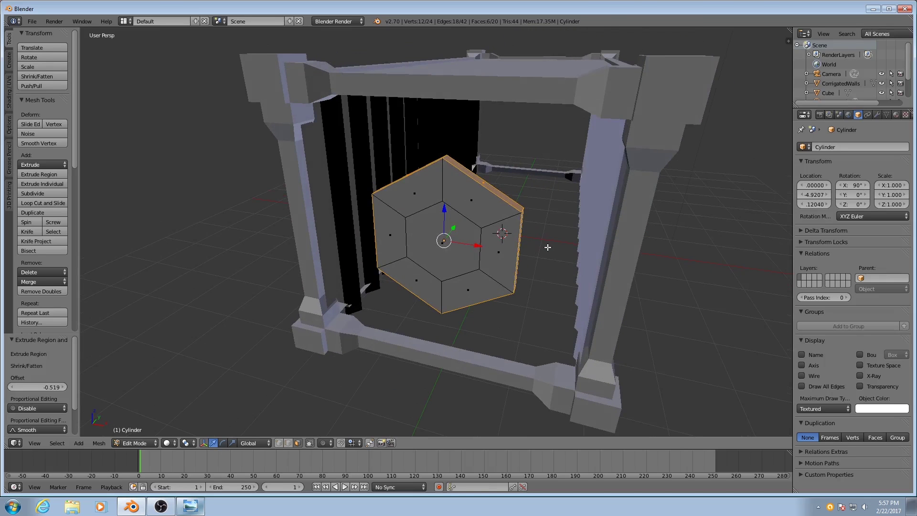
{"action": "middle_click_drag", "start_coordinate": [538, 249], "coordinate": [545, 250]}
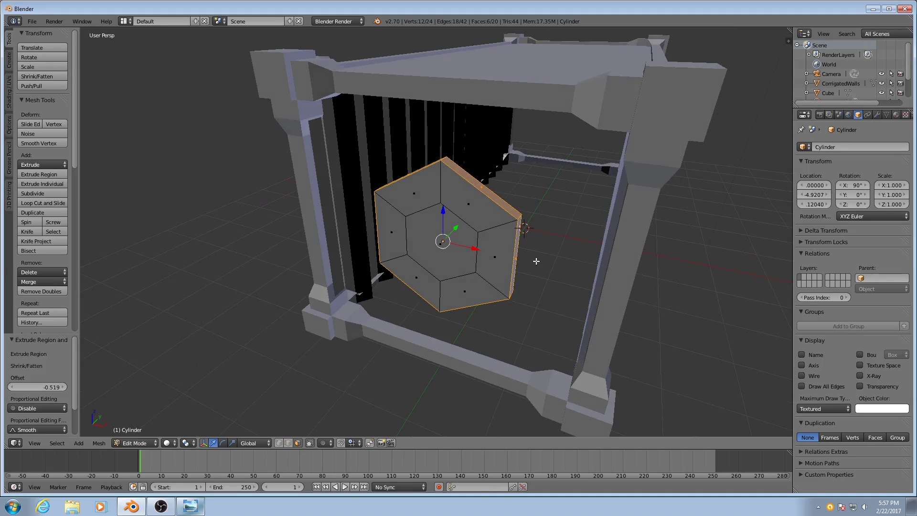
{"action": "middle_click_drag", "start_coordinate": [536, 261], "coordinate": [515, 267]}
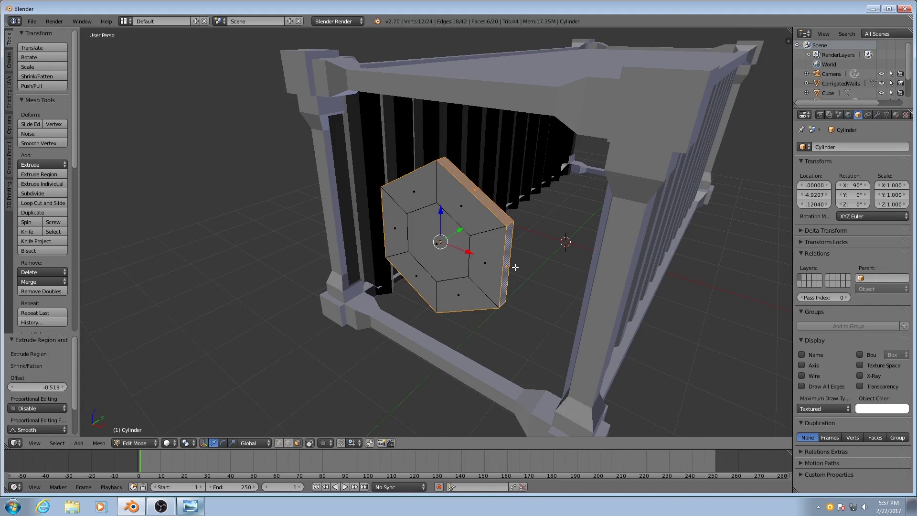
{"action": "key", "text": "s"}
{"action": "key", "text": "shift+y"}
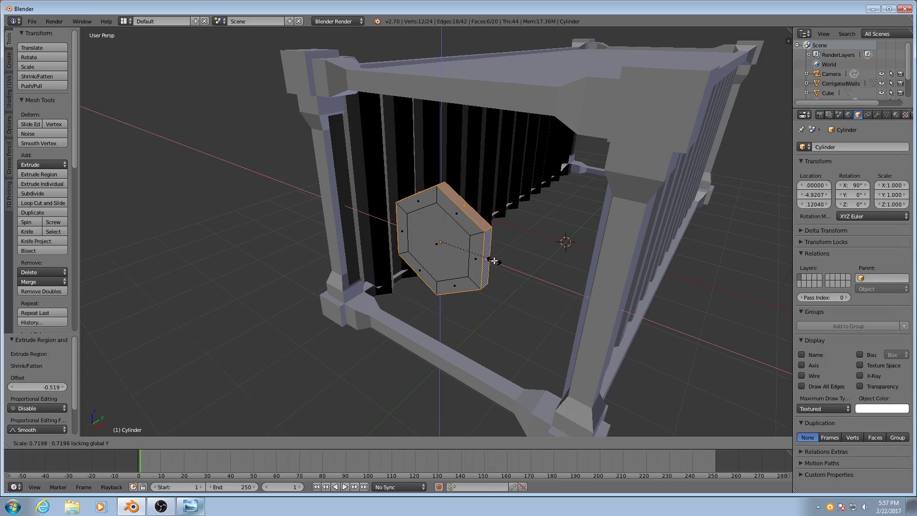
{"action": "left_click", "coordinate": [491, 261]}
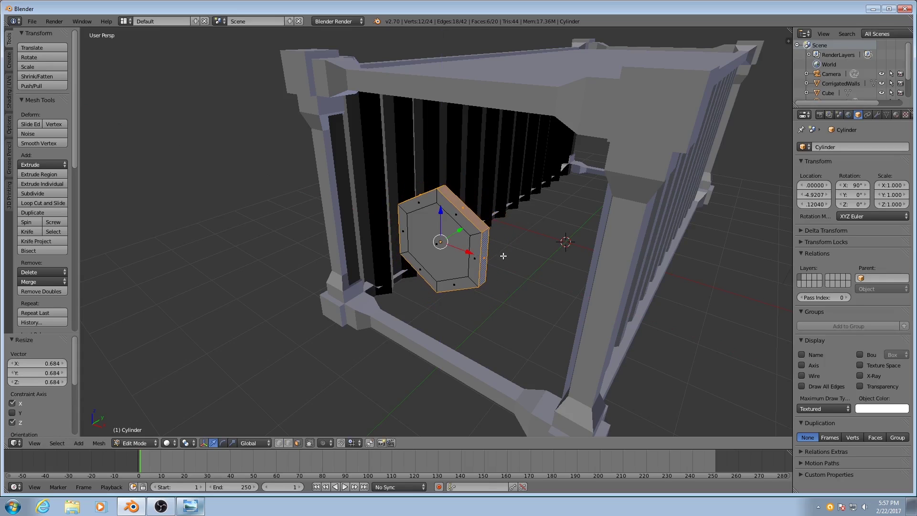
Extrude the rim faces outward along their vertex normals once more with an offset of about -0.193
{"action": "key", "text": "alt+e"}
{"action": "left_click", "coordinate": [525, 279]}
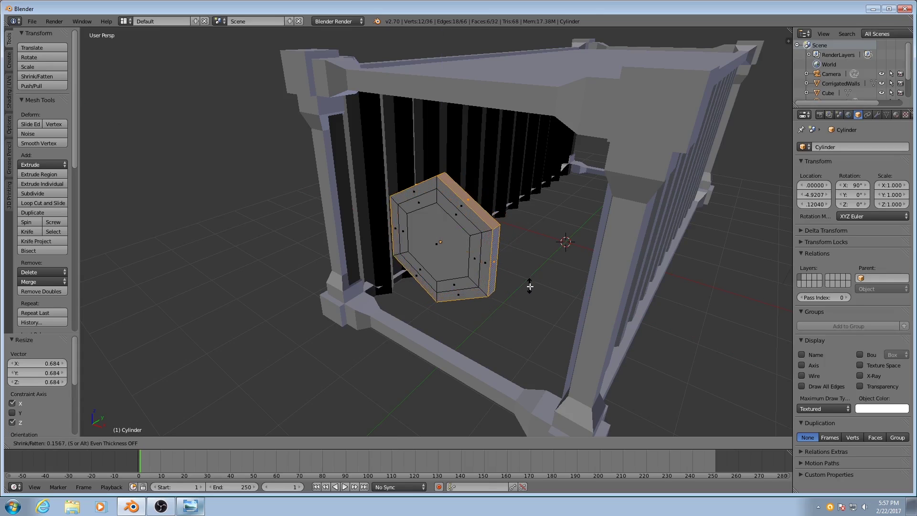
{"action": "left_click", "coordinate": [531, 287]}
{"action": "middle_click_drag", "start_coordinate": [531, 287], "coordinate": [480, 220]}
Select the hexagon's two upper rim faces, check the door end in the reference photo, and flatten the faces to a Z scale of 0
{"action": "right_click", "coordinate": [465, 194]}
{"action": "middle_click_drag", "start_coordinate": [382, 212], "coordinate": [446, 206]}
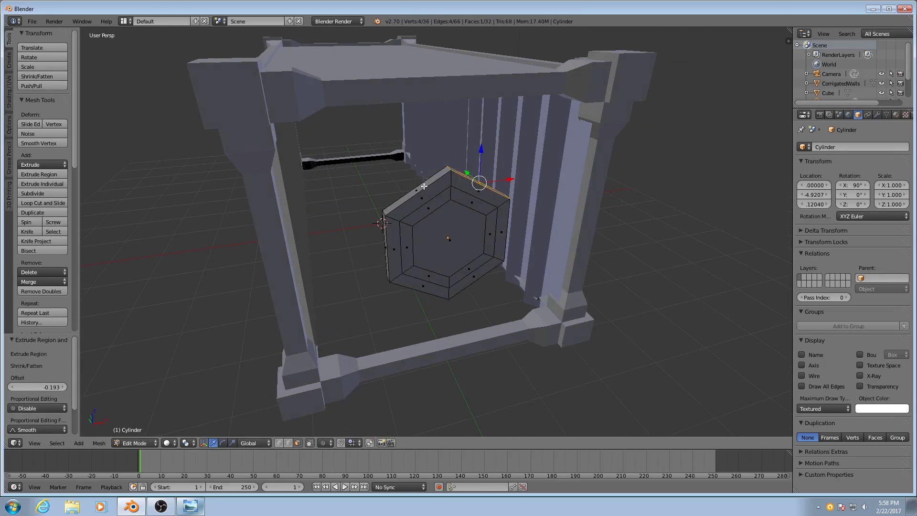
{"action": "right_click", "coordinate": [424, 186], "text": "shift"}
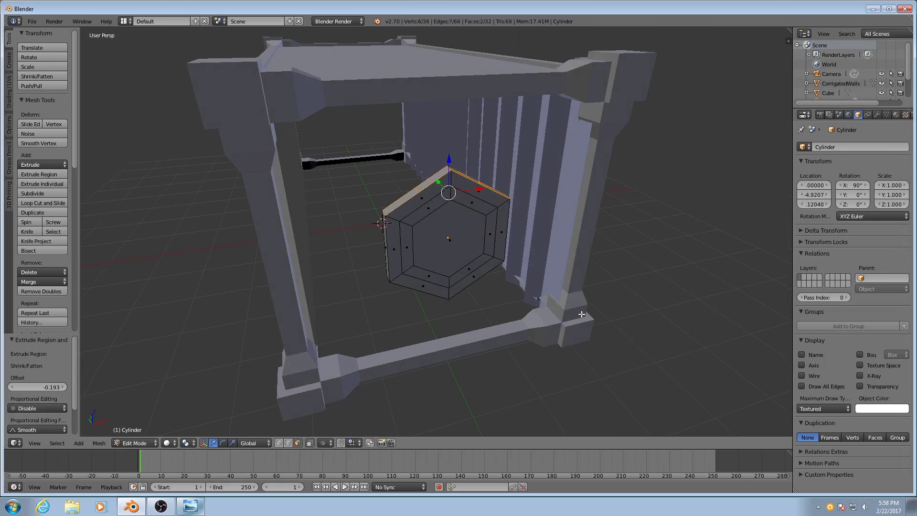
{"action": "middle_click_drag", "start_coordinate": [517, 191], "coordinate": [527, 259]}
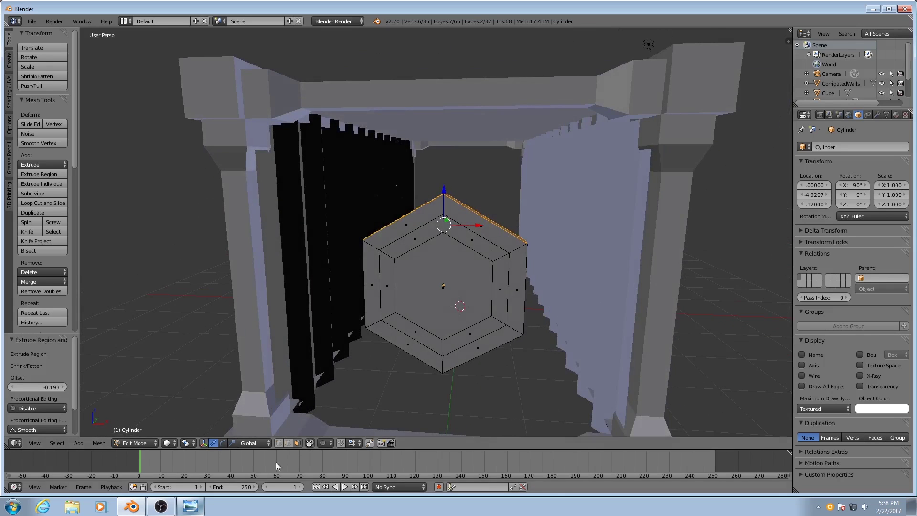
{"action": "left_click", "coordinate": [190, 505]}
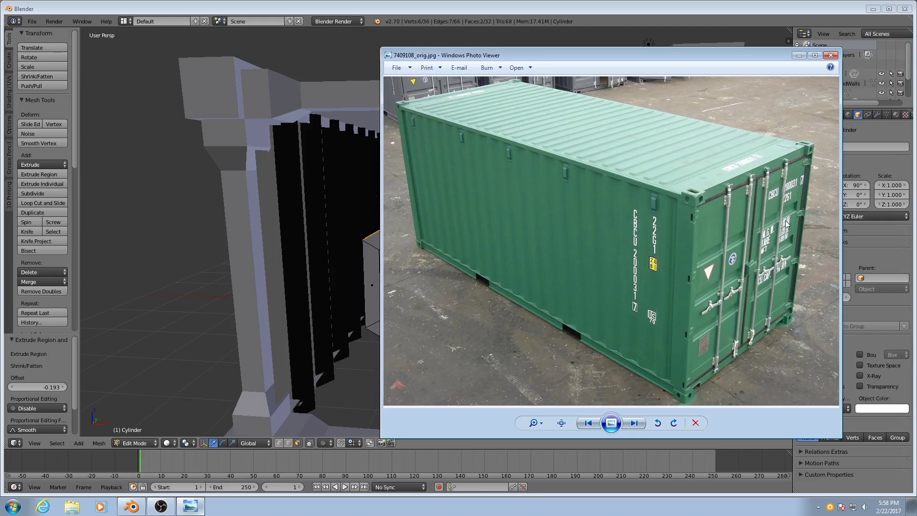
{"action": "left_click", "coordinate": [805, 57]}
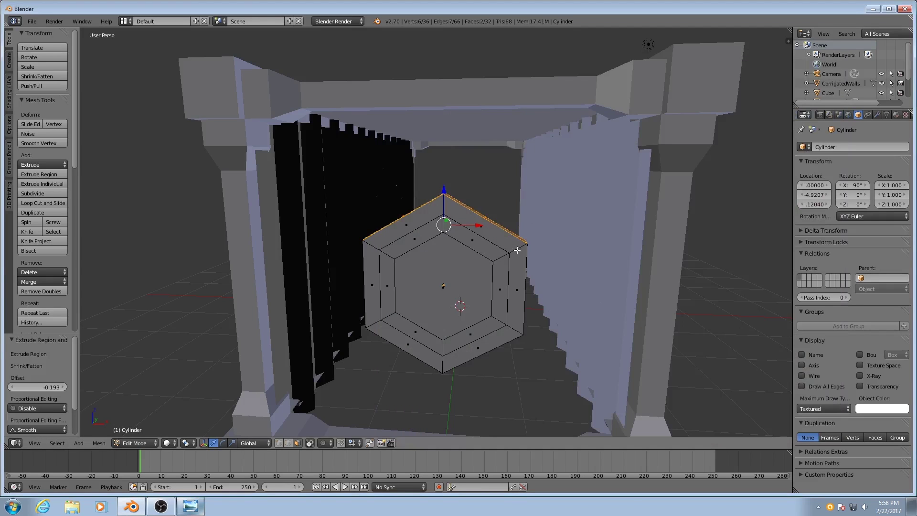
{"action": "middle_click_drag", "start_coordinate": [517, 249], "coordinate": [488, 263]}
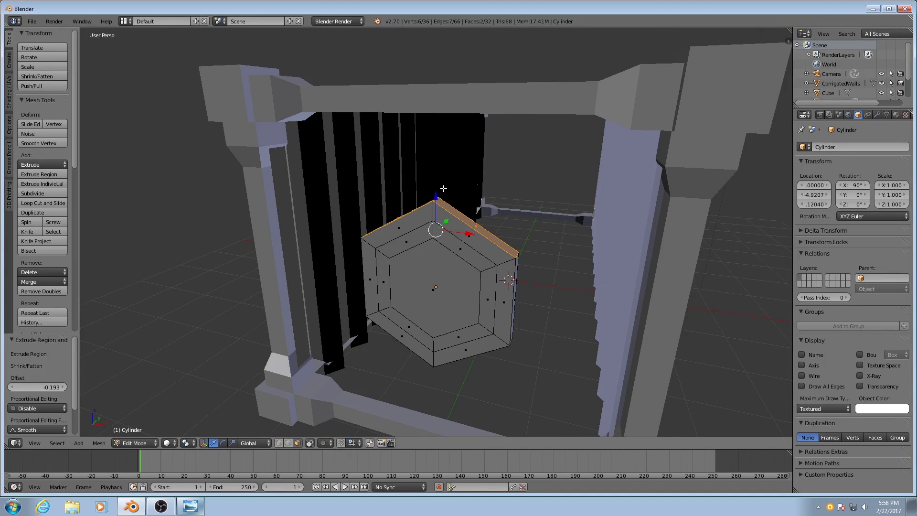
{"action": "key", "text": "s"}
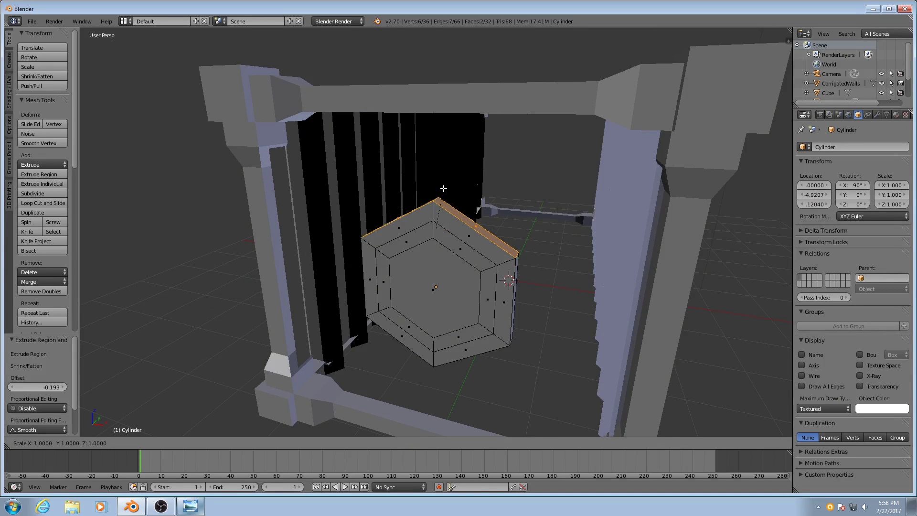
{"action": "type", "text": "z"}
{"action": "type", "text": "0"}
{"action": "key", "text": "Return"}
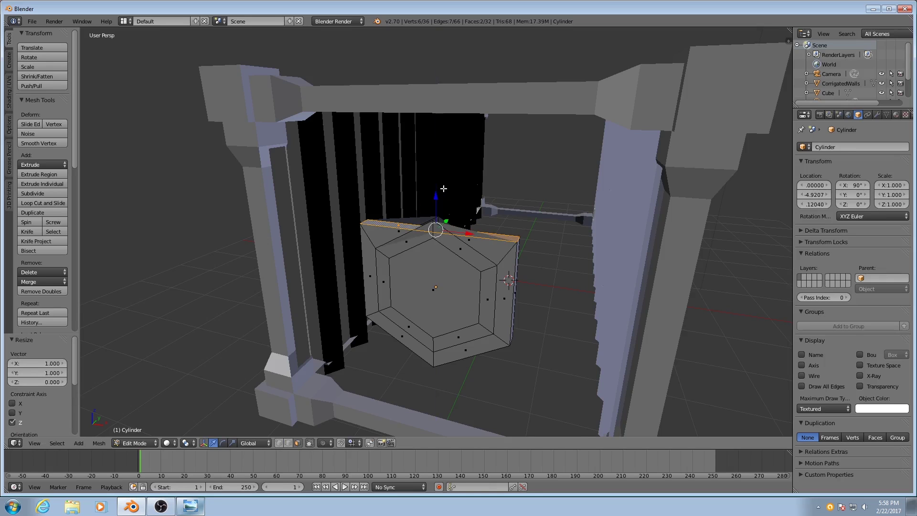
Raise the flattened upper rim faces about 1.154 along Z, up to the container's top beam
{"action": "left_click_drag", "start_coordinate": [435, 195], "coordinate": [440, 71]}
Flatten the hexagon's two lower rim faces to a Z scale of 0 and lower them about 1.178 along Z
{"action": "middle_click_drag", "start_coordinate": [491, 342], "coordinate": [493, 310]}
{"action": "right_click", "coordinate": [489, 318]}
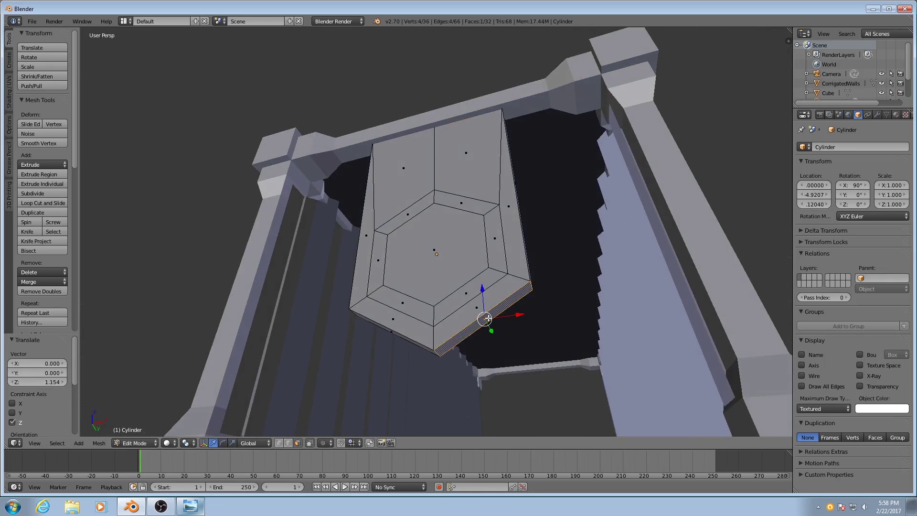
{"action": "right_click", "coordinate": [404, 336], "text": "shift"}
{"action": "middle_click_drag", "start_coordinate": [404, 336], "coordinate": [412, 337]}
{"action": "right_click", "coordinate": [406, 329], "text": "shift"}
{"action": "middle_click_drag", "start_coordinate": [448, 310], "coordinate": [442, 344]}
{"action": "key", "text": "s"}
{"action": "key", "text": "z"}
{"action": "key", "text": "0"}
{"action": "key", "text": "Return"}
{"action": "left_click_drag", "start_coordinate": [430, 274], "coordinate": [426, 385]}
Select the two side rim faces and scale them along X by about 2.44 to span the door opening
{"action": "right_click", "coordinate": [487, 282]}
{"action": "middle_click_drag", "start_coordinate": [316, 287], "coordinate": [393, 286]}
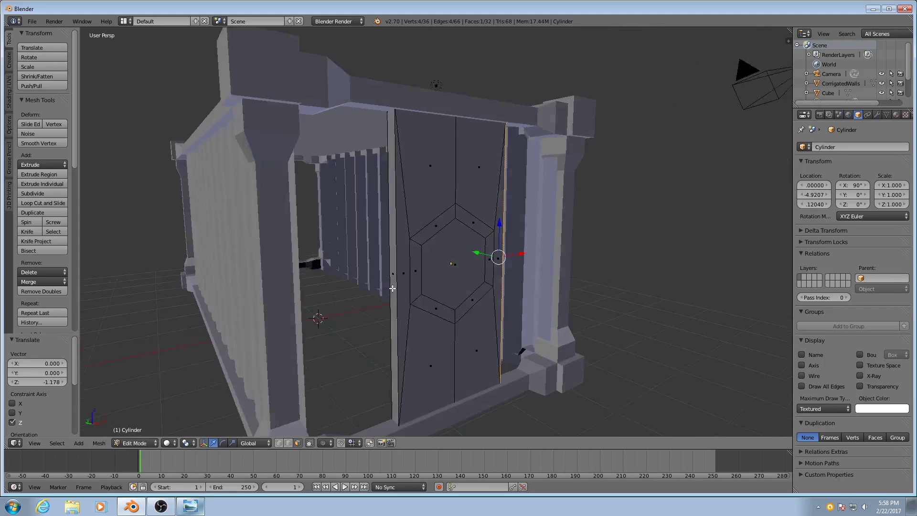
{"action": "right_click", "coordinate": [393, 286], "text": "shift"}
{"action": "middle_click_drag", "start_coordinate": [558, 282], "coordinate": [455, 228]}
{"action": "key", "text": "s"}
{"action": "key", "text": "x"}
{"action": "left_click", "coordinate": [590, 331]}
Delete the inward-facing hexagon, its ring faces and the surrounding panel faces on the back of the door end
{"action": "scroll", "coordinate": [535, 325], "scroll_direction": "up", "scroll_amount": 3}
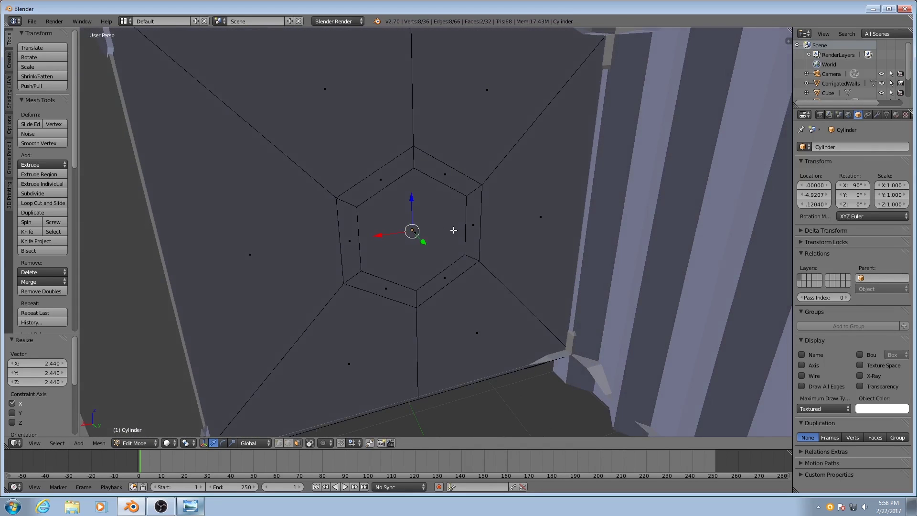
{"action": "right_click", "coordinate": [434, 228]}
{"action": "right_click", "coordinate": [440, 174], "text": "shift"}
{"action": "right_click", "coordinate": [478, 210], "text": "shift"}
{"action": "right_click", "coordinate": [462, 264], "text": "shift"}
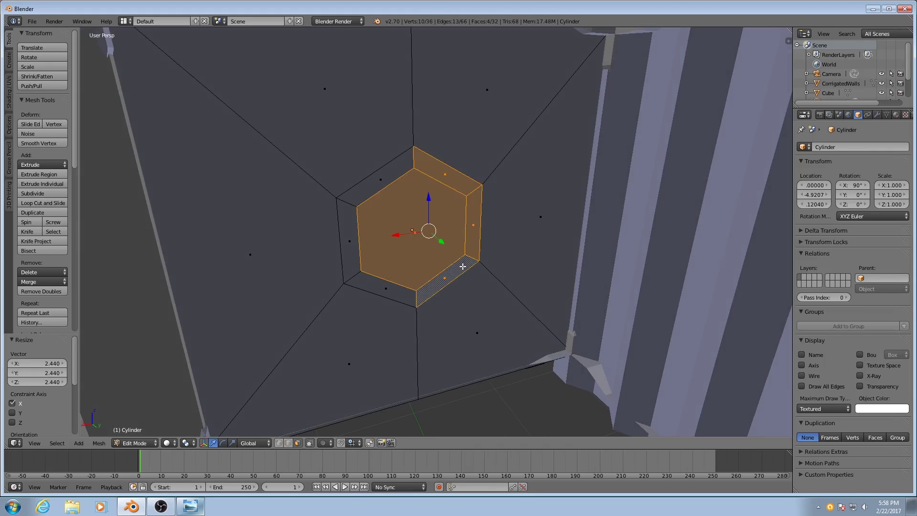
{"action": "right_click", "coordinate": [374, 293], "text": "shift"}
{"action": "right_click", "coordinate": [353, 243], "text": "shift"}
{"action": "right_click", "coordinate": [373, 191], "text": "shift"}
{"action": "right_click", "coordinate": [348, 147], "text": "shift"}
{"action": "right_click", "coordinate": [468, 124], "text": "shift"}
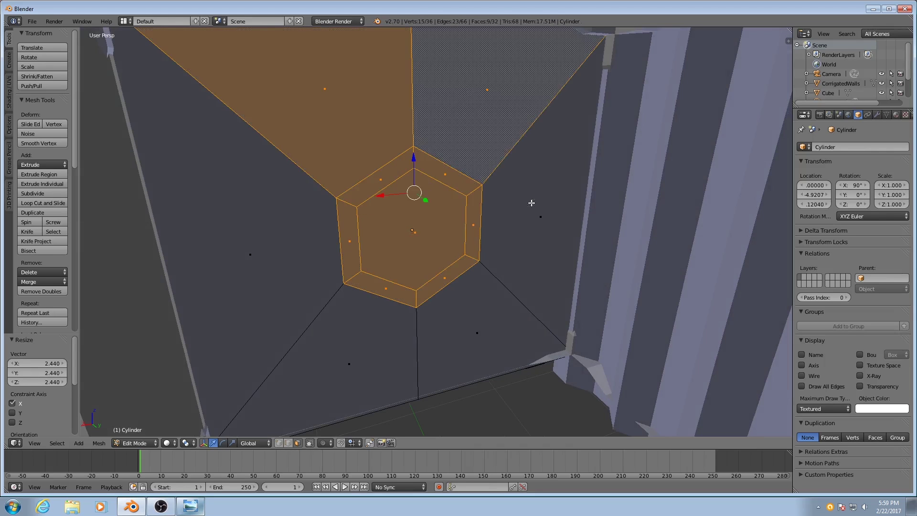
{"action": "right_click", "coordinate": [532, 203], "text": "shift"}
{"action": "right_click", "coordinate": [444, 324], "text": "shift"}
{"action": "right_click", "coordinate": [354, 334], "text": "shift"}
{"action": "right_click", "coordinate": [286, 250], "text": "shift"}
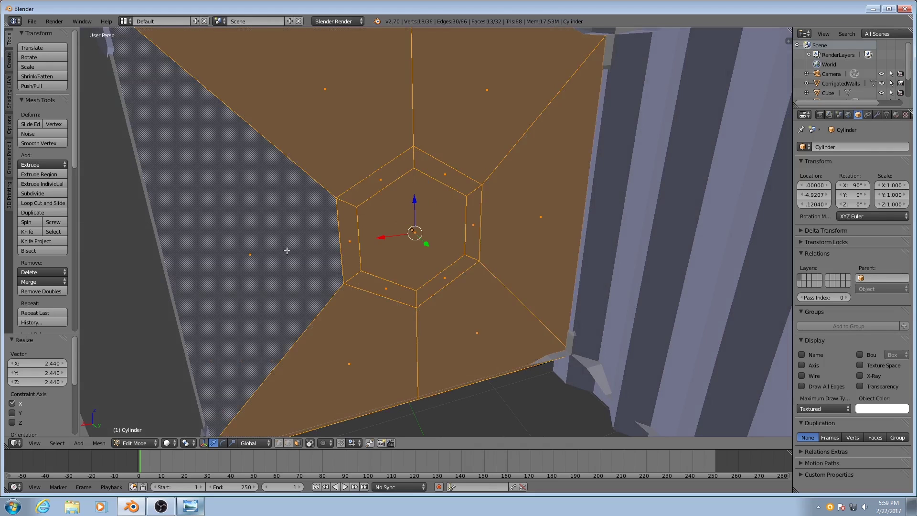
{"action": "key", "text": "x"}
{"action": "left_click", "coordinate": [418, 254]}
Switch to vertex selection and select the two upper side vertices of the outer hexagon ring on the front
{"action": "scroll", "coordinate": [457, 266], "scroll_direction": "down", "scroll_amount": 6}
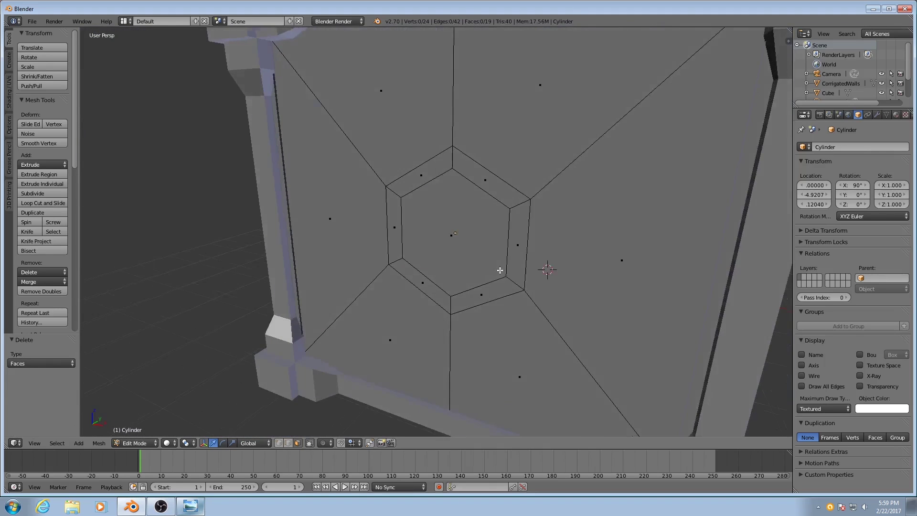
{"action": "scroll", "coordinate": [457, 267], "scroll_direction": "up", "scroll_amount": 3}
{"action": "key", "text": "ctrl+Tab"}
{"action": "left_click", "coordinate": [465, 174]}
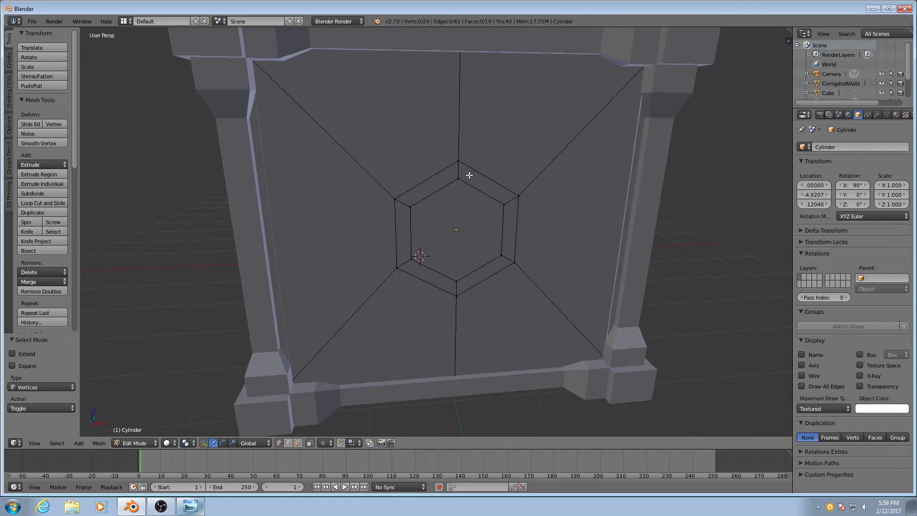
{"action": "right_click", "coordinate": [518, 195]}
{"action": "right_click", "coordinate": [394, 198], "text": "shift"}
{"action": "middle_click_drag", "start_coordinate": [458, 201], "coordinate": [484, 201]}
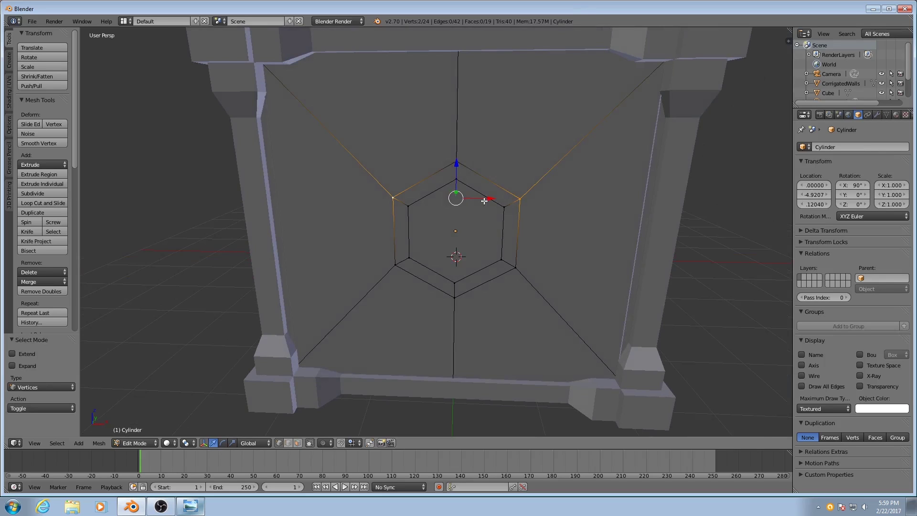
{"action": "key", "text": "ctrl+Tab"}
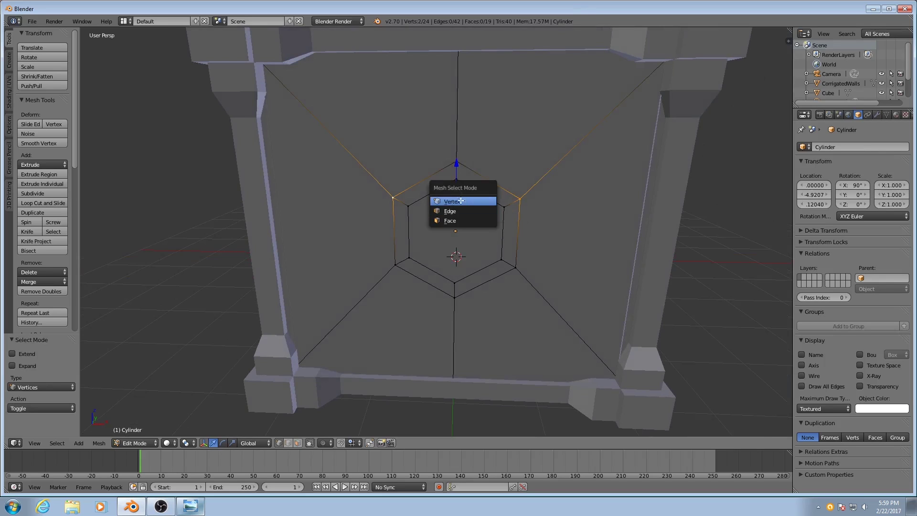
{"action": "middle_click_drag", "start_coordinate": [454, 210], "coordinate": [431, 213]}
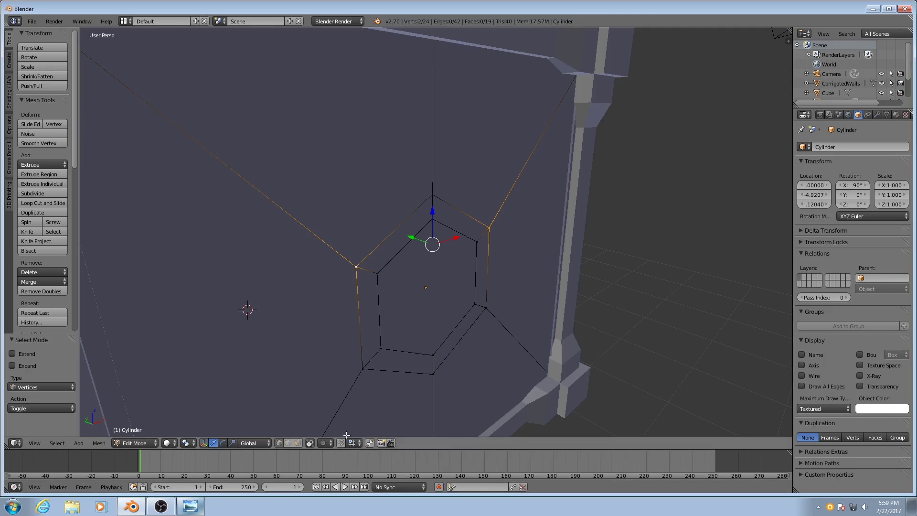
{"action": "scroll", "coordinate": [352, 443], "scroll_direction": "down", "scroll_amount": 1, "text": "ctrl"}
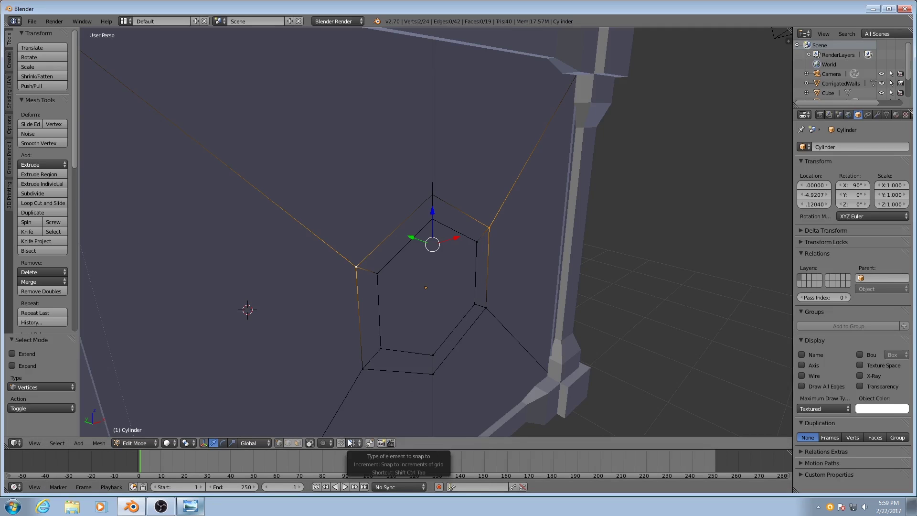
Enable vertex snapping and raise the two selected vertices along Z until they are level with the outer ring's top vertex
{"action": "left_click", "coordinate": [351, 443]}
{"action": "left_click", "coordinate": [366, 423]}
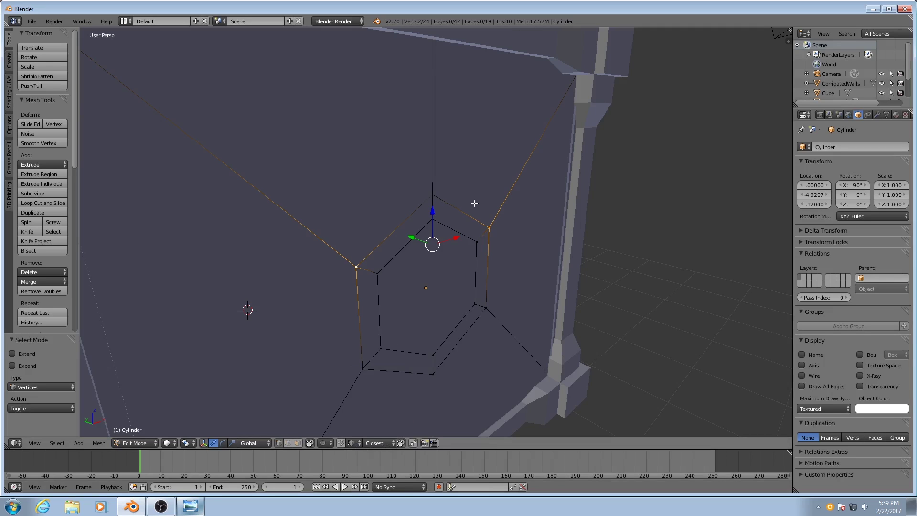
{"action": "left_click_drag", "start_coordinate": [432, 210], "coordinate": [430, 204]}
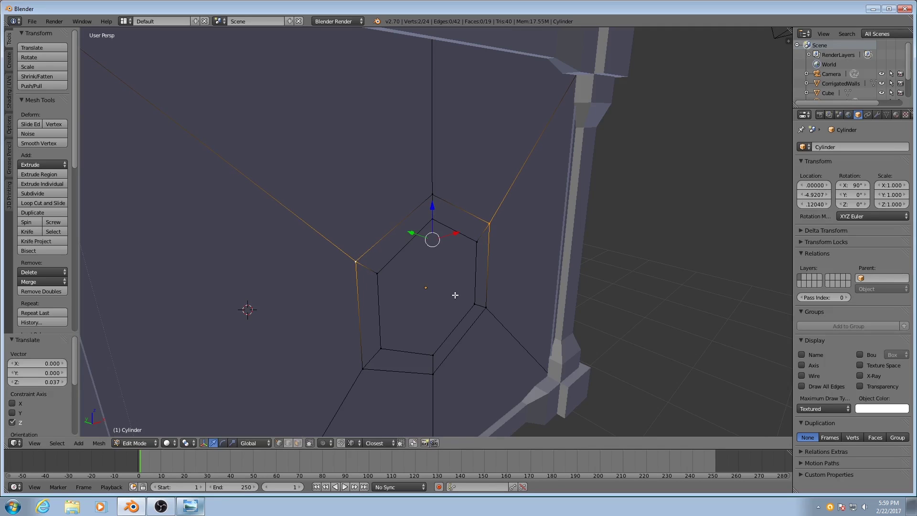
{"action": "left_click", "coordinate": [341, 444]}
{"action": "key", "text": "shift+Tab"}
{"action": "left_click_drag", "start_coordinate": [434, 209], "coordinate": [454, 231]}
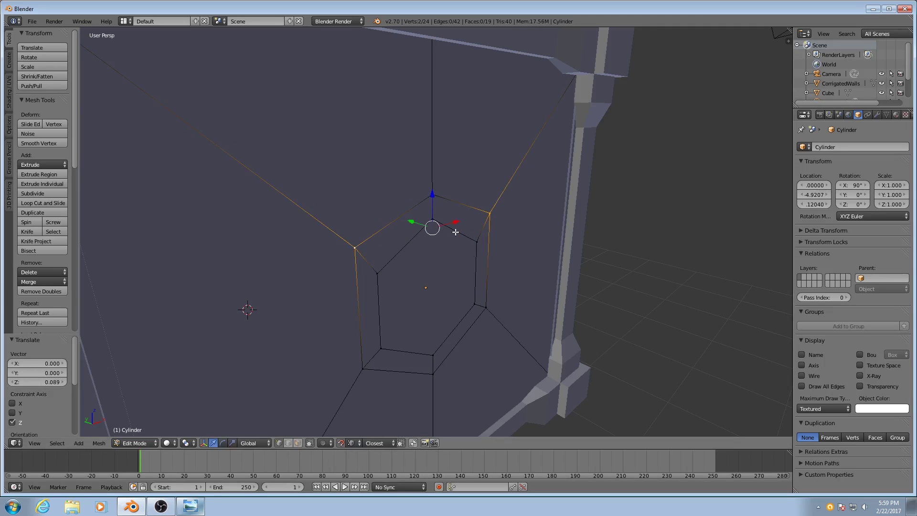
{"action": "left_click_drag", "start_coordinate": [432, 198], "coordinate": [429, 195]}
Lower the outer ring's two lower side vertices about 0.369 along Z, snapping them level with its bottom vertex
{"action": "middle_click_drag", "start_coordinate": [484, 313], "coordinate": [447, 308]}
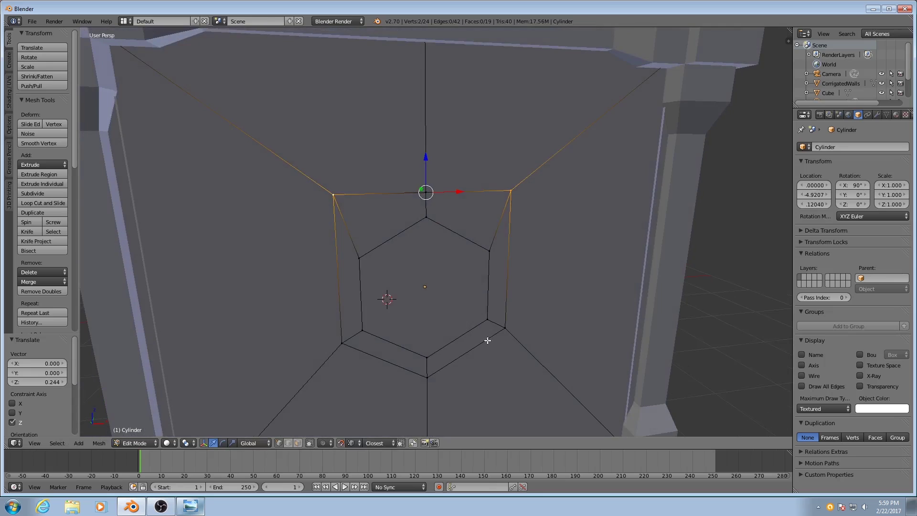
{"action": "middle_click_drag", "start_coordinate": [488, 340], "coordinate": [484, 287], "text": "shift"}
{"action": "right_click", "coordinate": [499, 282]}
{"action": "right_click", "coordinate": [332, 289], "text": "shift"}
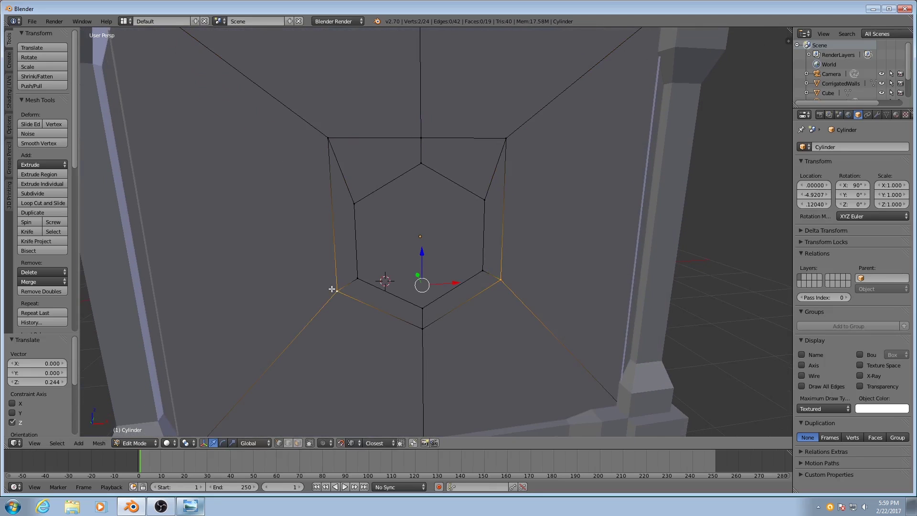
{"action": "left_click_drag", "start_coordinate": [420, 251], "coordinate": [422, 293]}
Select the four corner vertices of the squared outer ring and toggle snapping
{"action": "middle_click_drag", "start_coordinate": [475, 327], "coordinate": [499, 332]}
{"action": "right_click", "coordinate": [501, 329]}
{"action": "right_click", "coordinate": [512, 138], "text": "shift"}
{"action": "right_click", "coordinate": [337, 138], "text": "shift"}
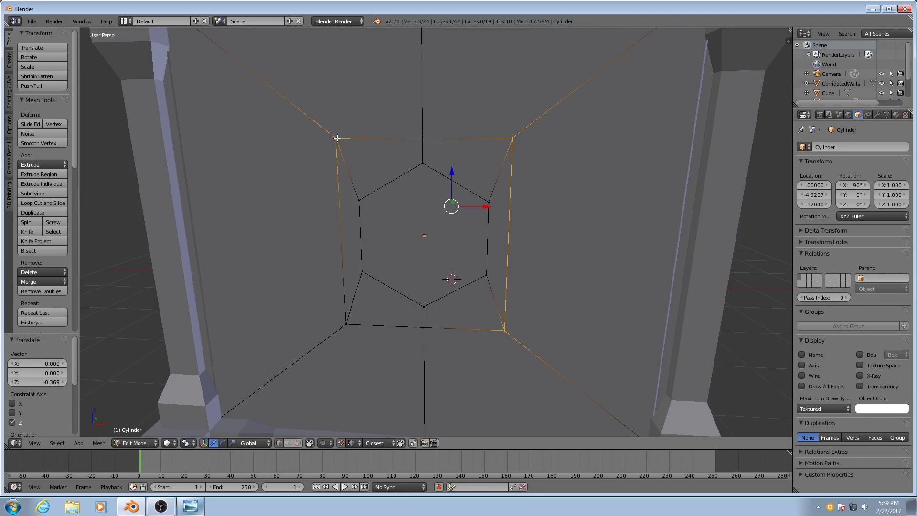
{"action": "right_click", "coordinate": [345, 322], "text": "shift"}
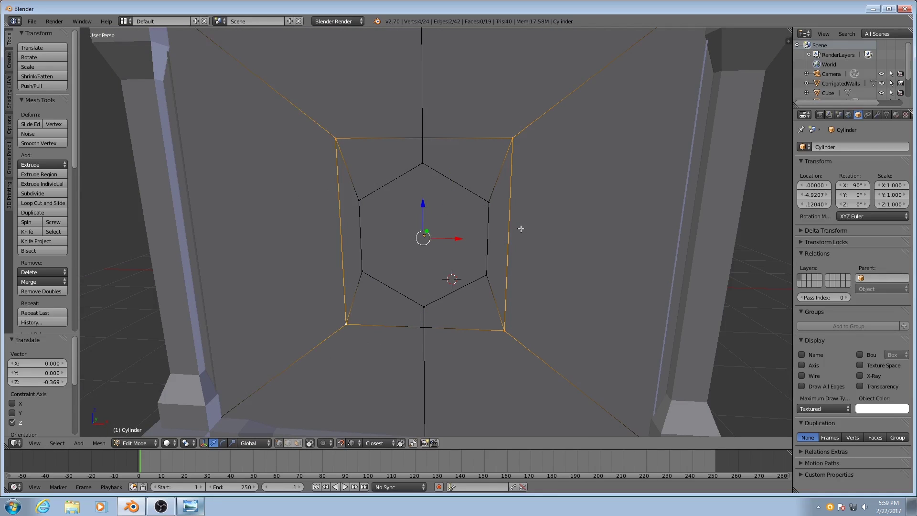
{"action": "key", "text": "shift+Tab"}
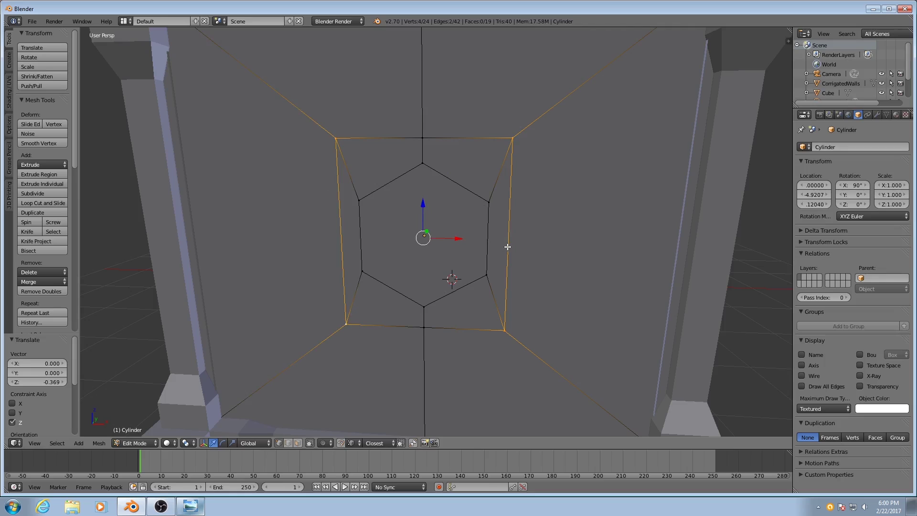